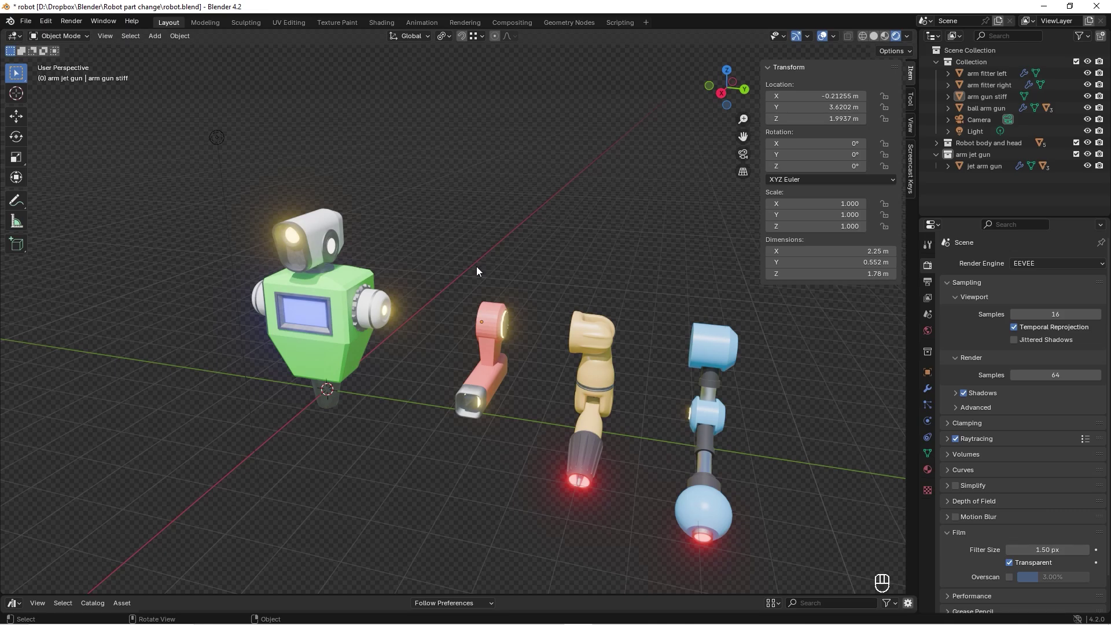
# - Link the red arm gun's object data to both white arm fitters on the robot body
pyautogui.click(256, 292)
pyautogui.keyDown('shift'); pyautogui.click(370, 303); pyautogui.keyUp('shift')
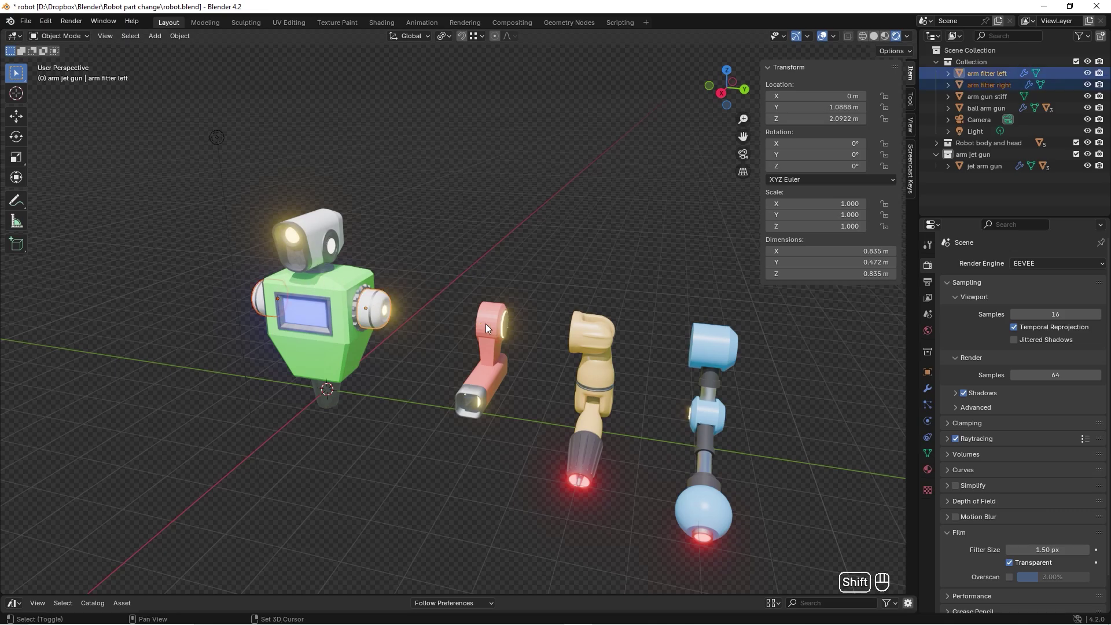
pyautogui.keyDown('shift'); pyautogui.click(485, 323); pyautogui.keyUp('shift')
pyautogui.hotkey('ctrl', 'l')
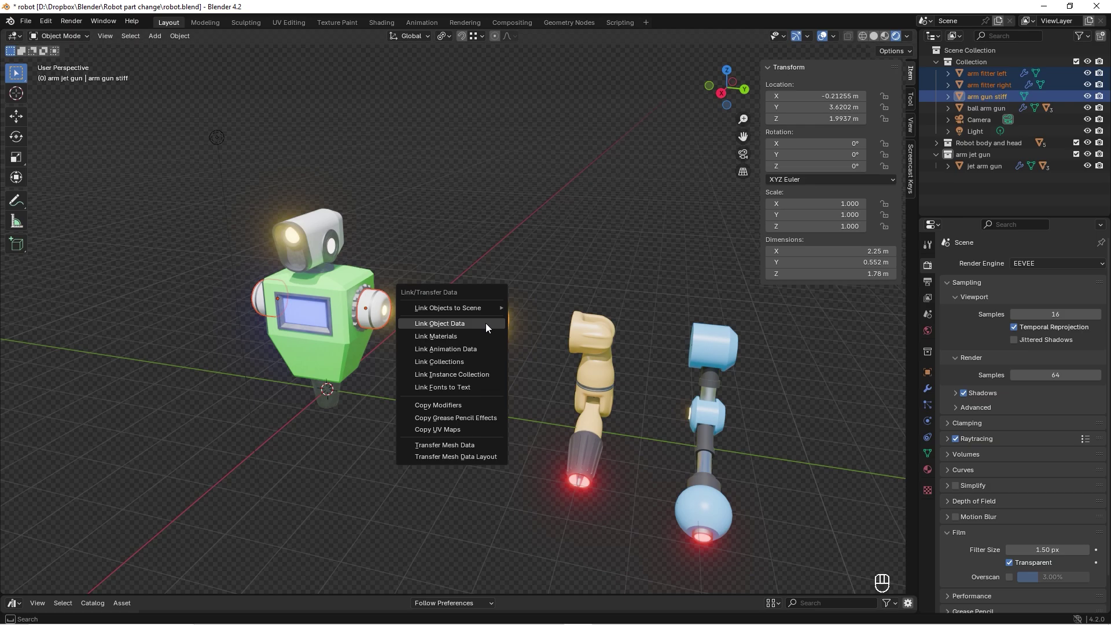
pyautogui.click(484, 322)
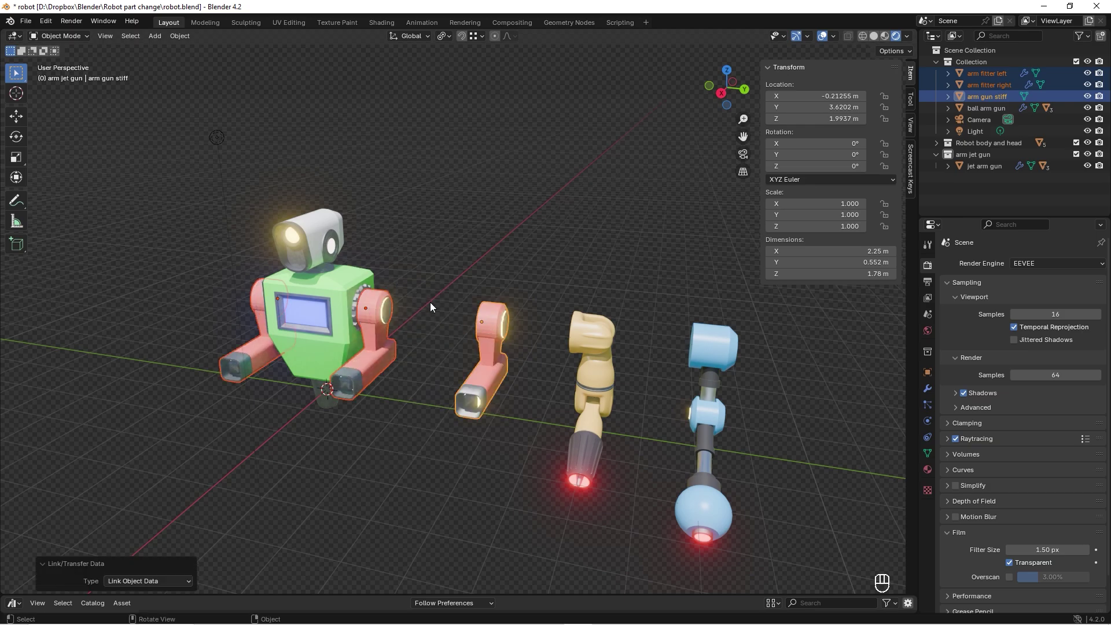
# - Undo the object data link on both arm fitters and clear the selection
pyautogui.press('ctrl')
pyautogui.hotkey('ctrl', 'z')
pyautogui.click(442, 285)
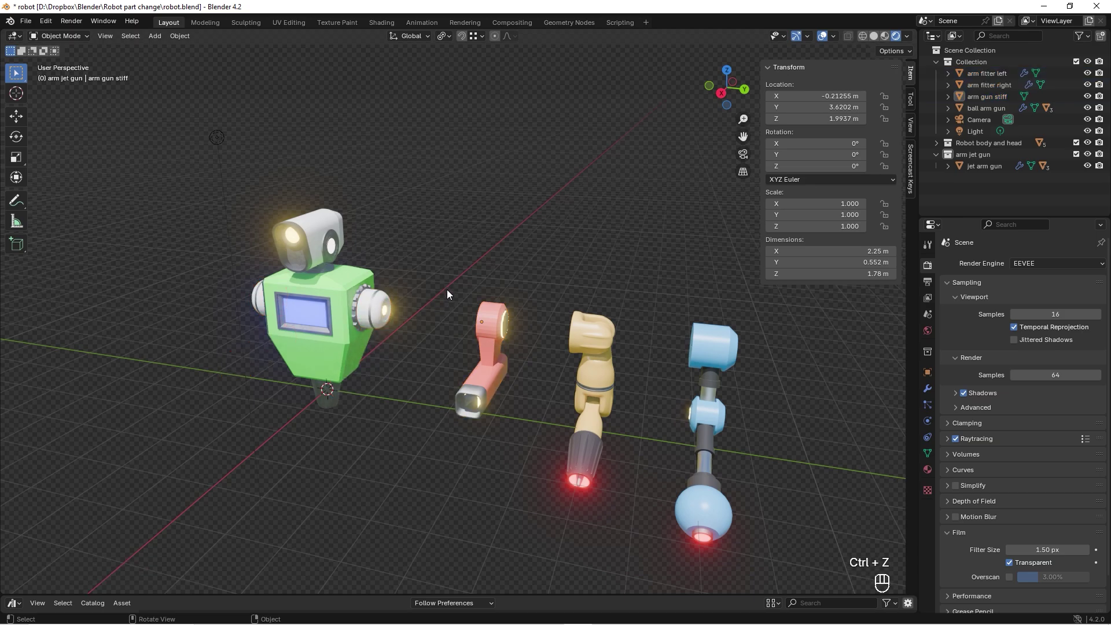
# - Link the red arm gun's object data to the left arm fitter only, and deselect everything
pyautogui.click(387, 313)
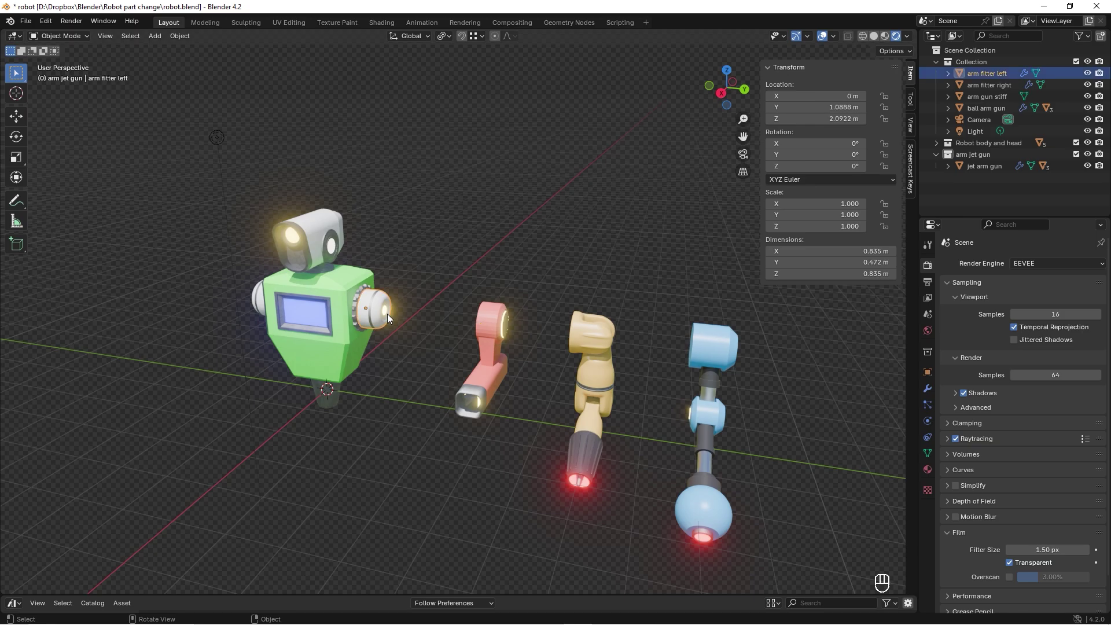
pyautogui.keyDown('shift'); pyautogui.click(484, 312); pyautogui.keyUp('shift')
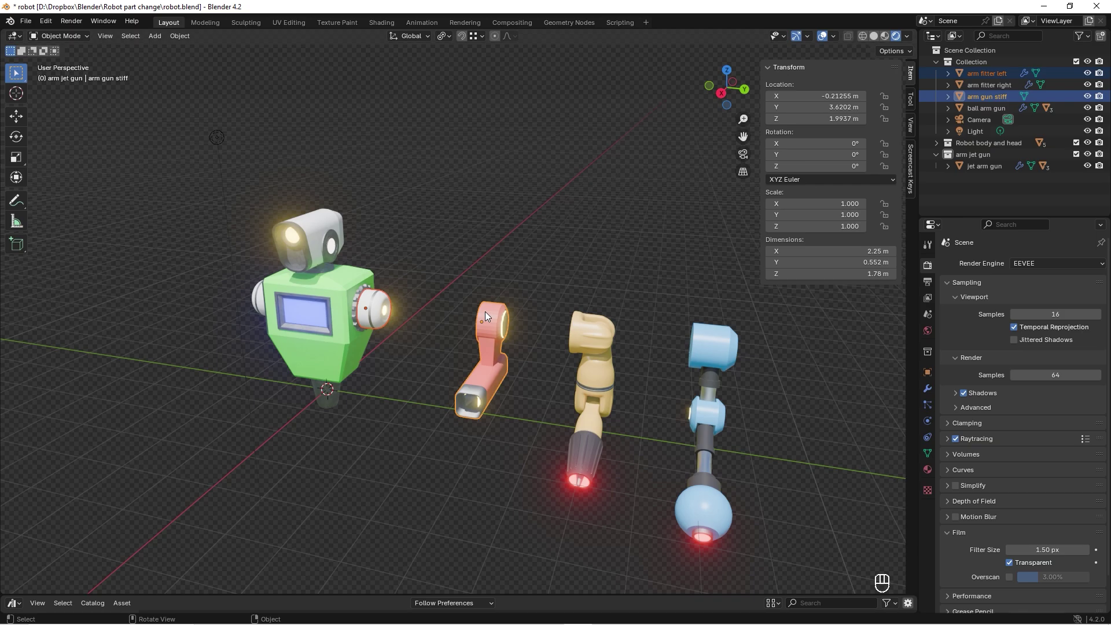
pyautogui.hotkey('ctrl', 'l')
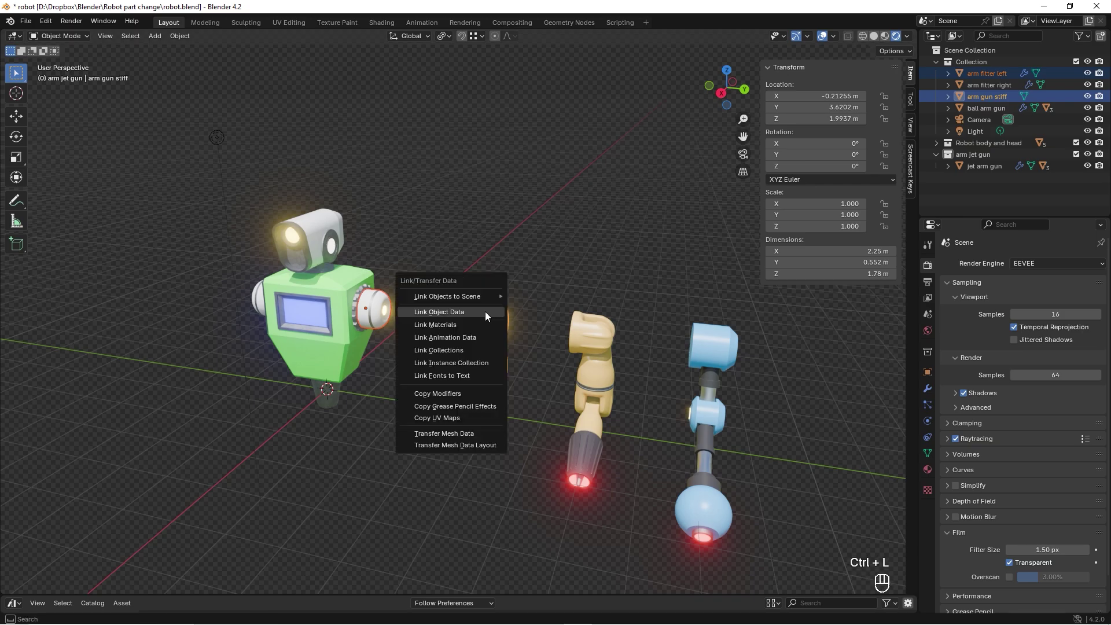
pyautogui.click(485, 311)
pyautogui.hotkey('alt', 'a')
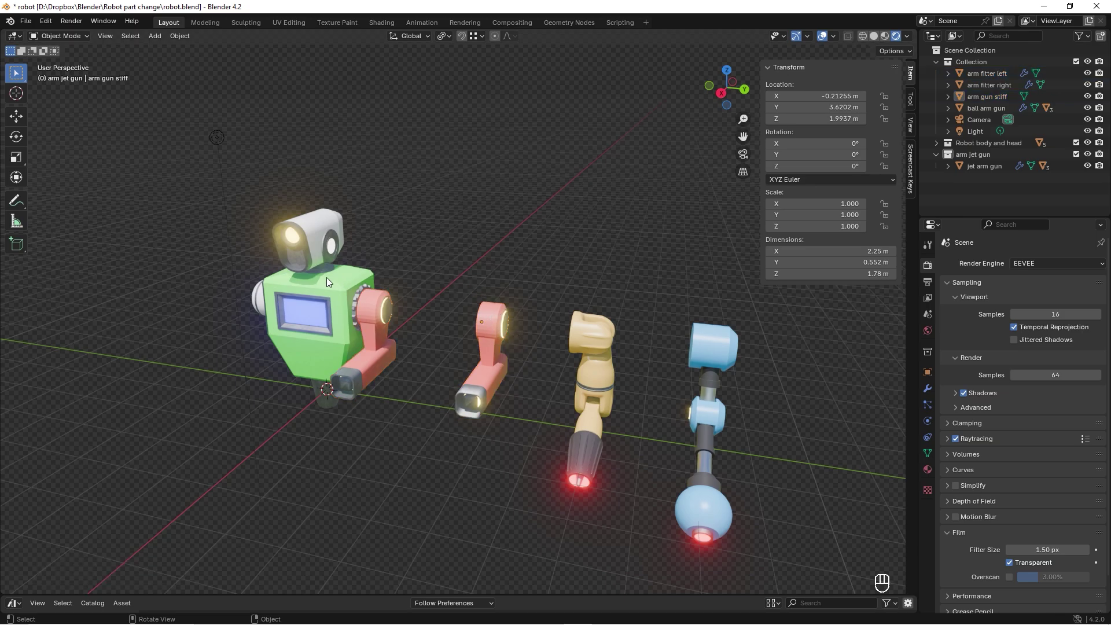
# - Select the right arm fitter to check its scale, and undo back to before the left arm fitter's data link
pyautogui.click(259, 298)
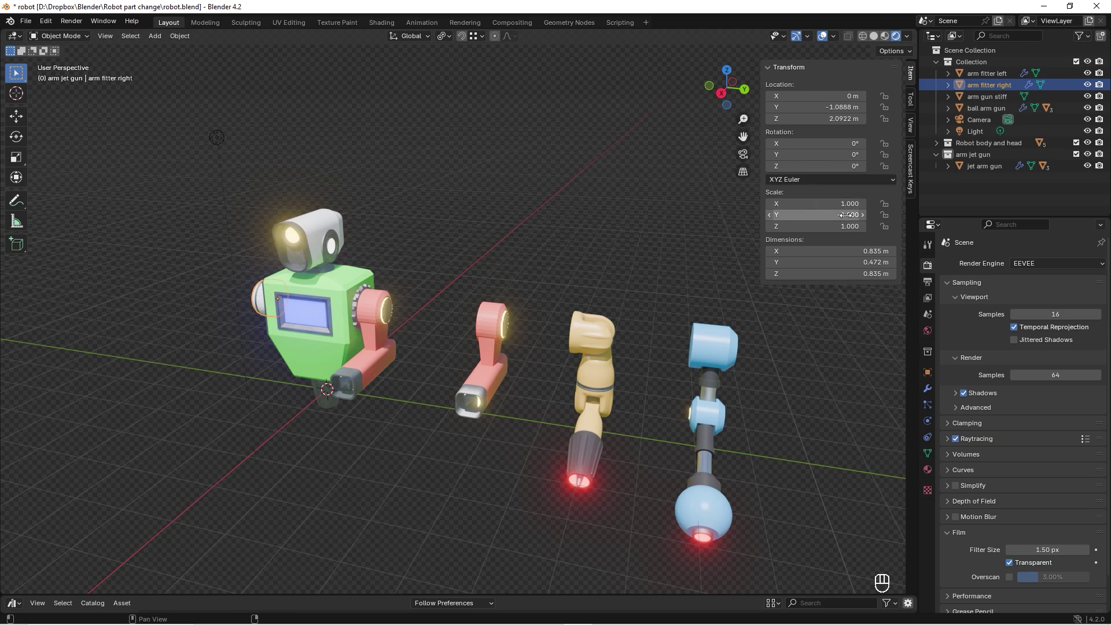
pyautogui.hotkey('ctrl', 'z')
pyautogui.hotkey('ctrl', 'z')
pyautogui.hotkey('ctrl', 'z')
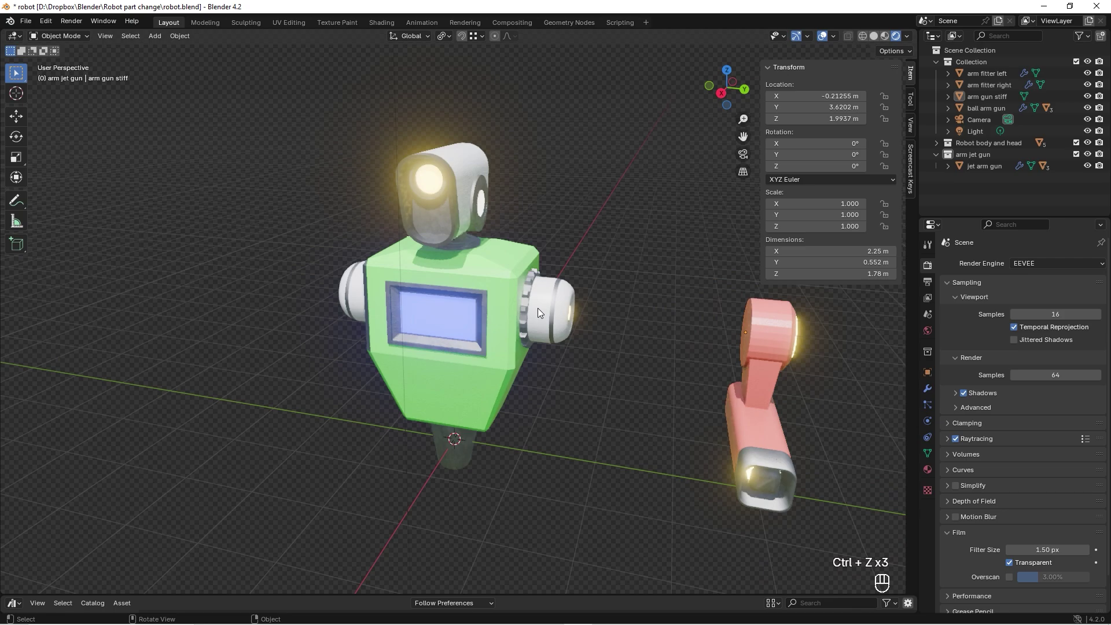
# - Delete the right arm fitter from the robot body, leaving nothing selected
pyautogui.click(354, 297)
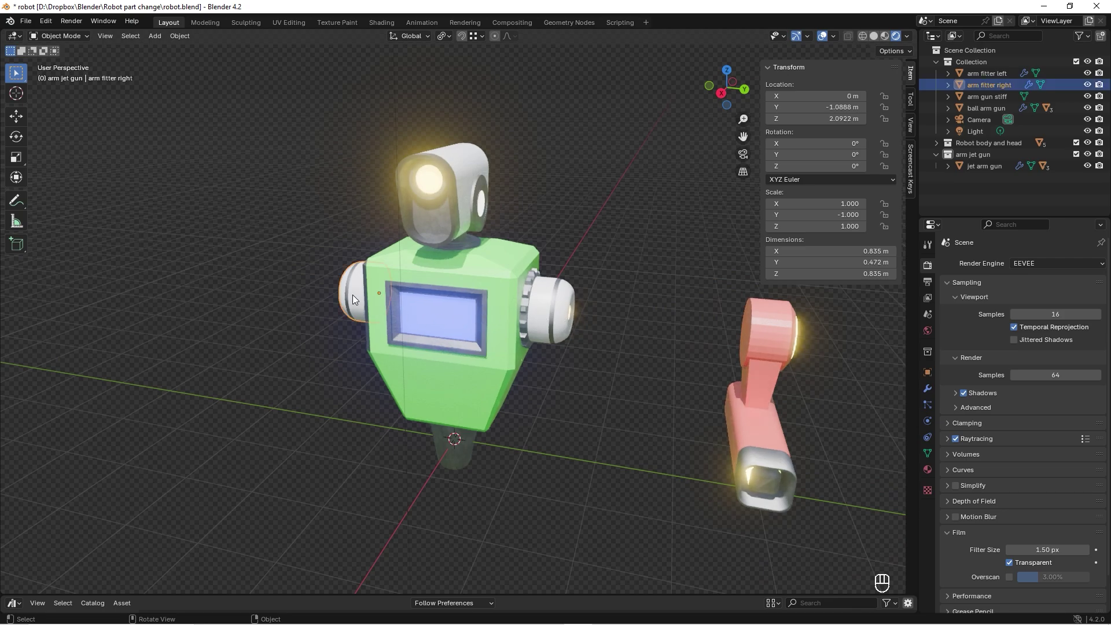
pyautogui.press('Delete')
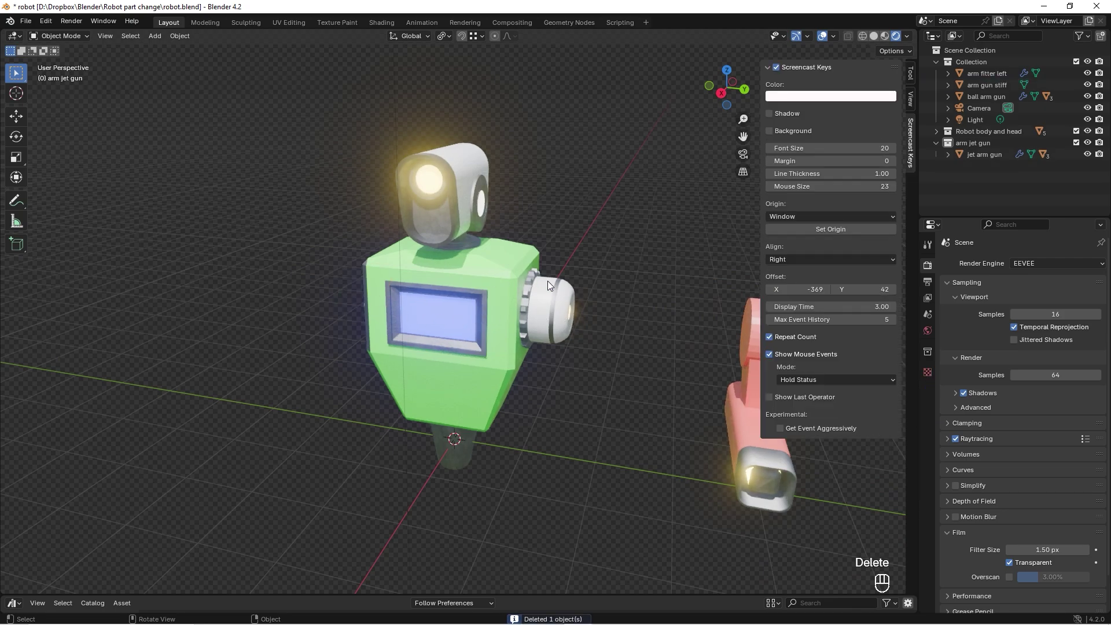
pyautogui.click(557, 292)
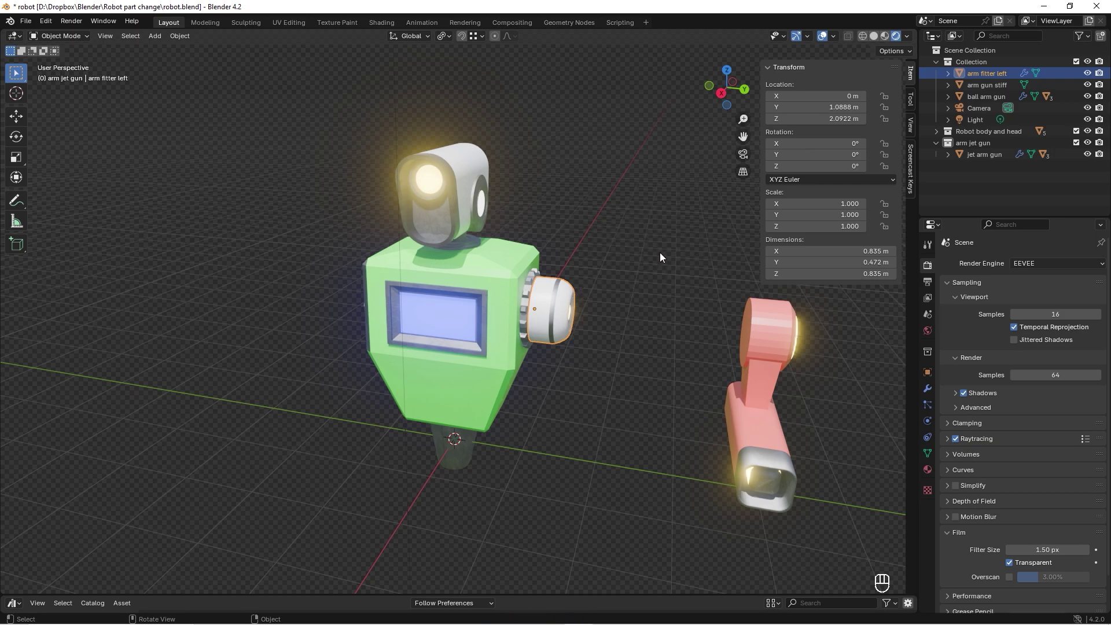
pyautogui.click(716, 220)
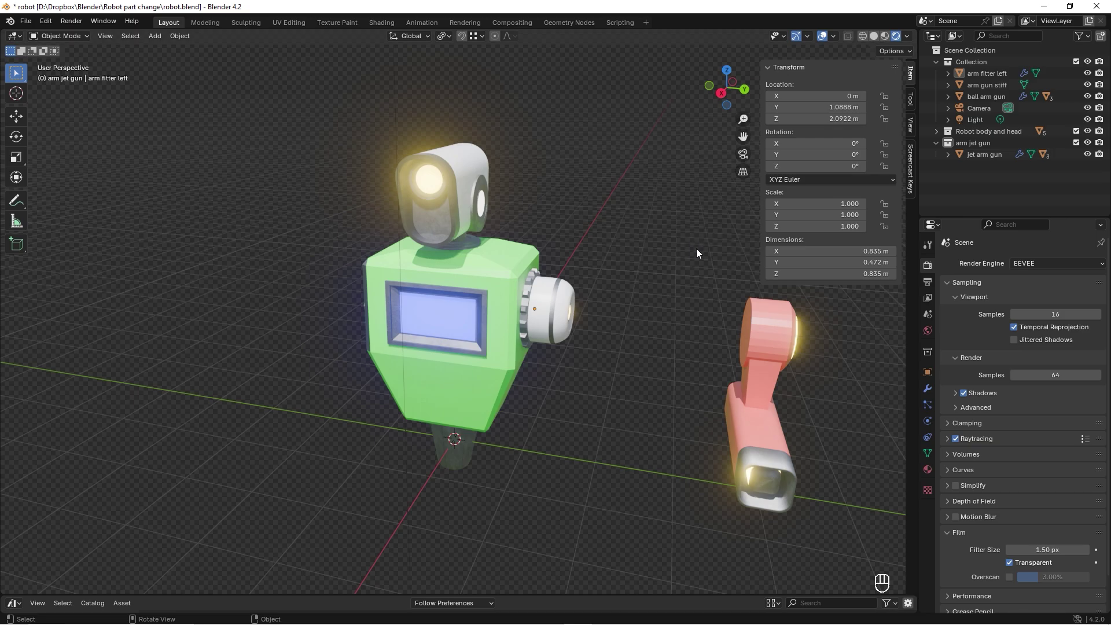
# - Apply rotation and scale to the red arm gun and deselect it
pyautogui.click(751, 310)
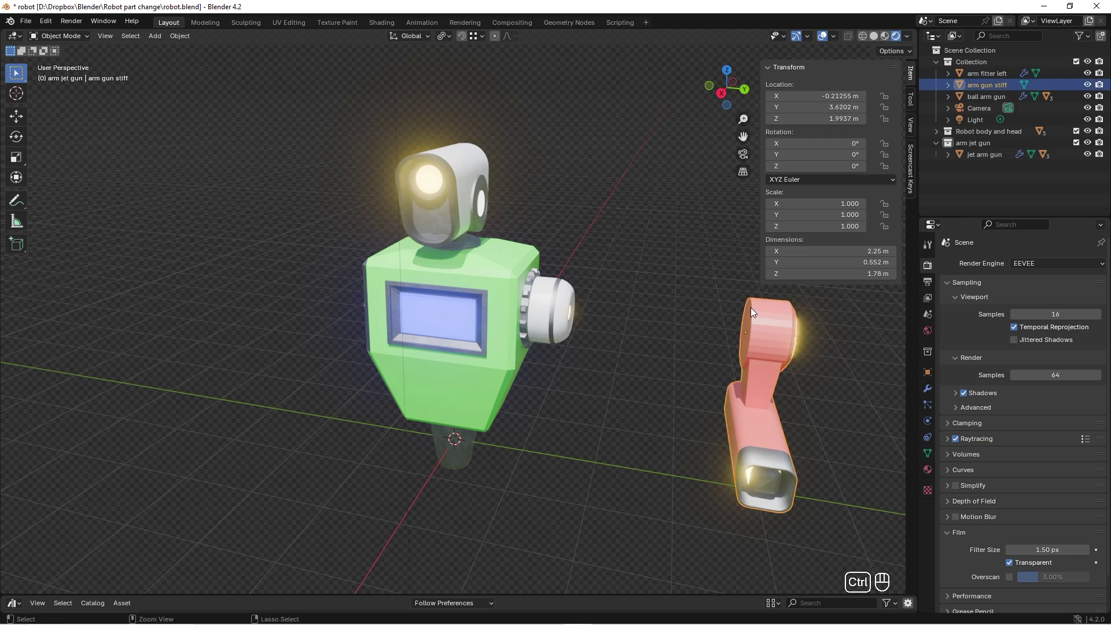
pyautogui.hotkey('ctrl', 'a')
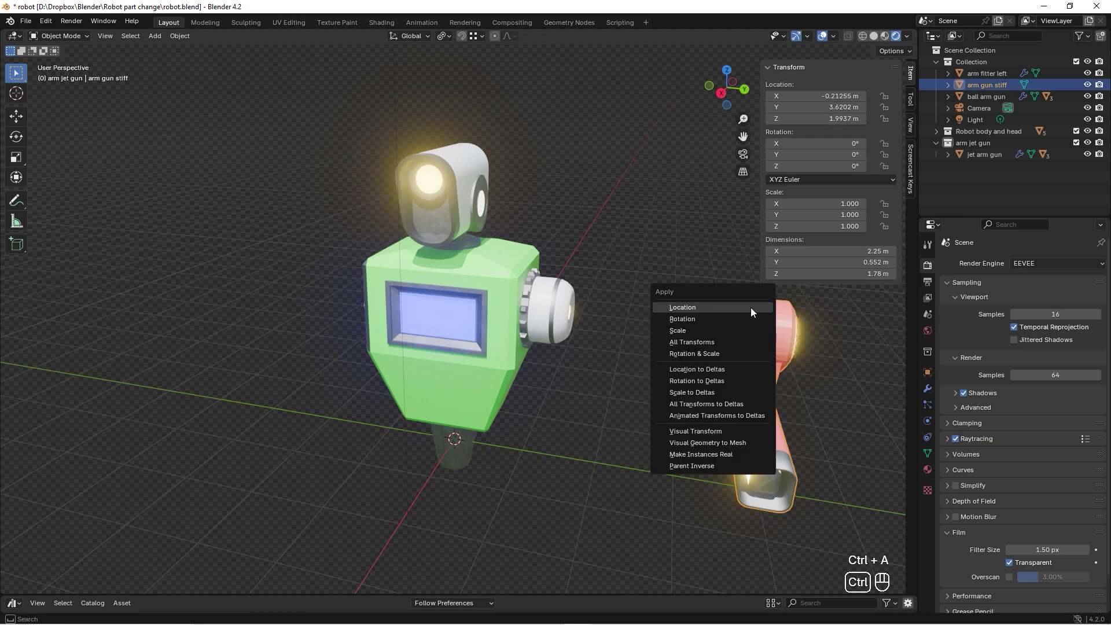
pyautogui.click(703, 353)
pyautogui.click(577, 295)
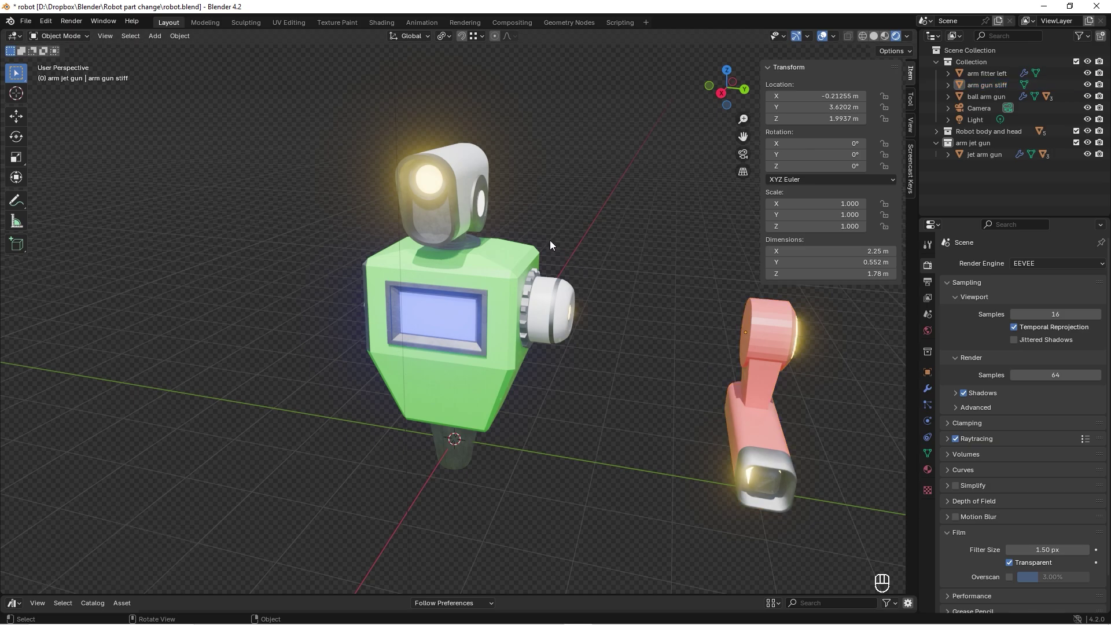
# - Duplicate the left arm fitter and move the copy about -3.47 m along Y, past the body's opposite side
pyautogui.keyDown('shift'); pyautogui.moveTo(549, 241); pyautogui.dragTo(709, 285, button='middle'); pyautogui.keyUp('shift')
pyautogui.click(714, 340)
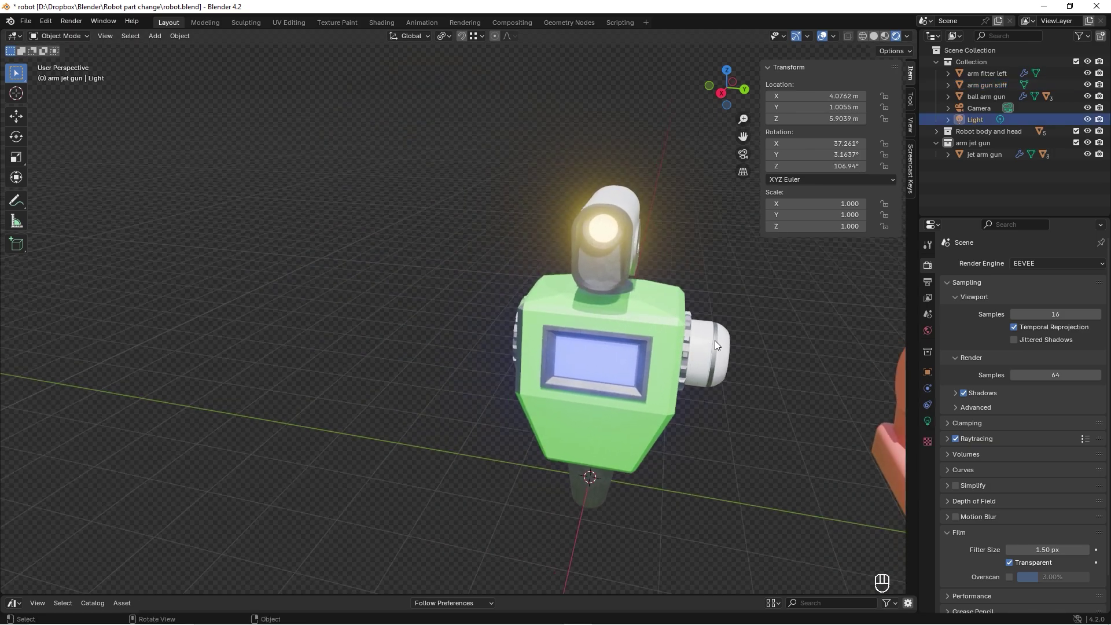
pyautogui.click(724, 346)
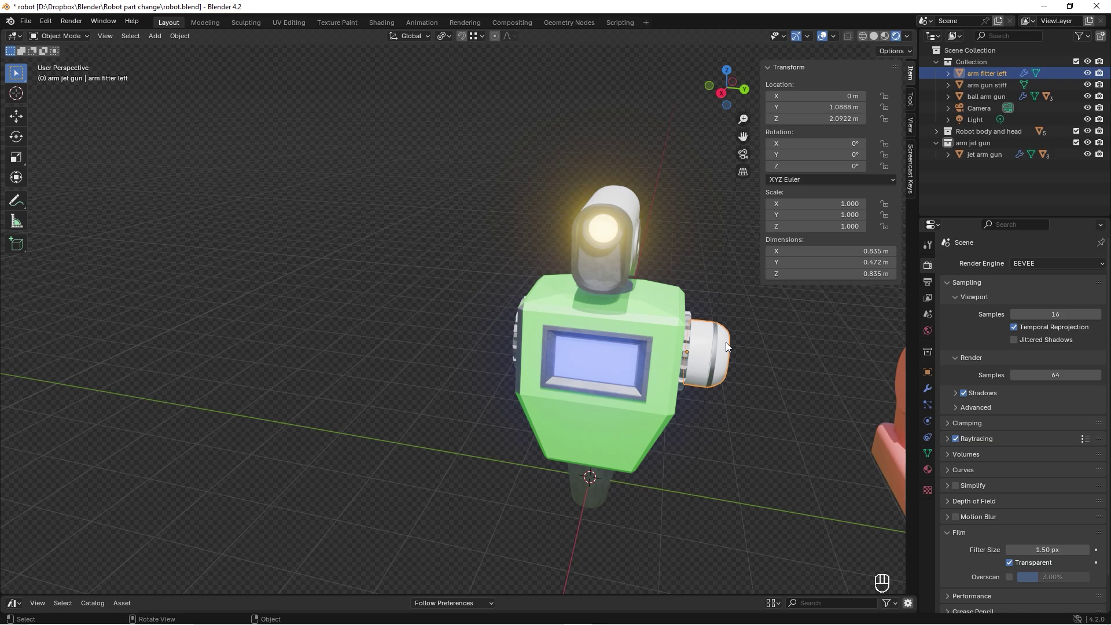
pyautogui.hotkey('shift', 'd')
pyautogui.press('y')
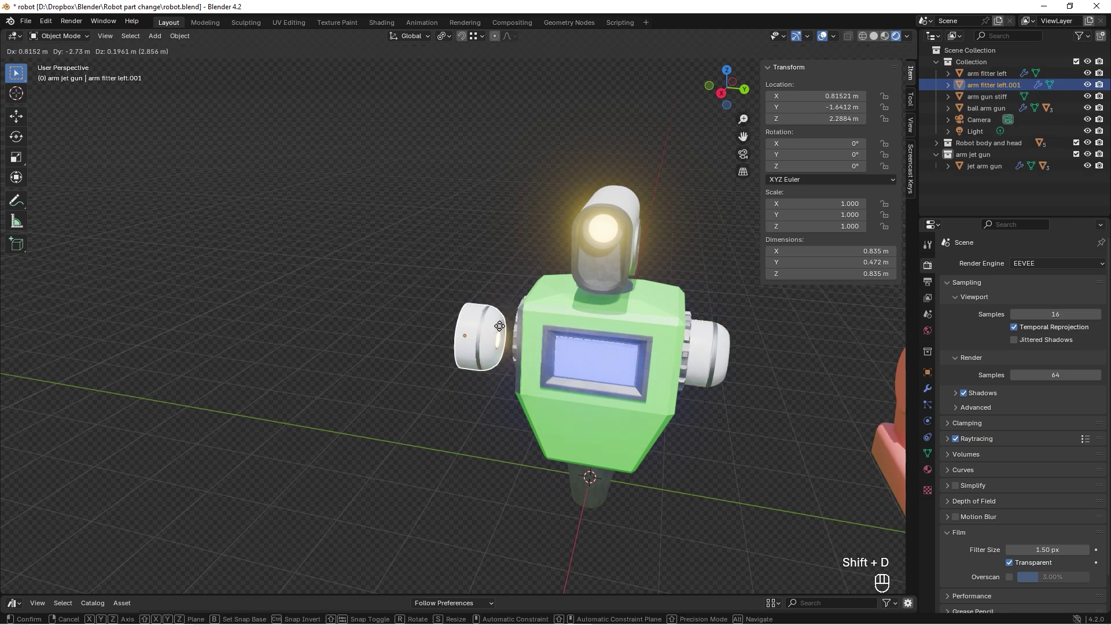
pyautogui.click(463, 327)
pyautogui.keyDown('shift'); pyautogui.moveTo(471, 316); pyautogui.dragTo(604, 349, button='middle'); pyautogui.keyUp('shift')
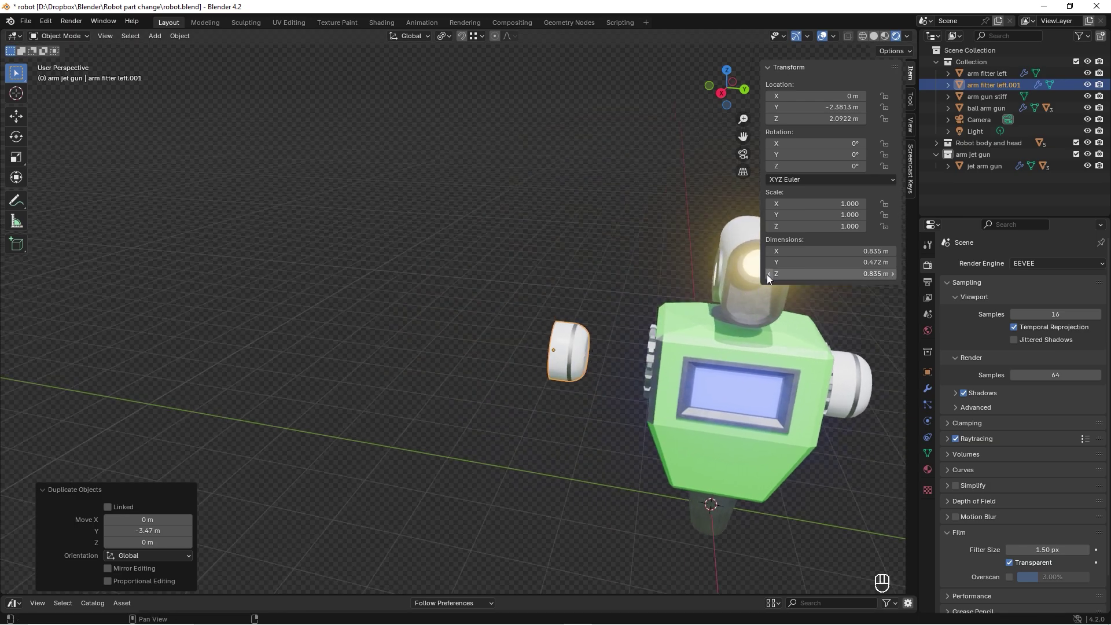
# - Mirror the duplicated arm fitter by setting its Y scale to -1
pyautogui.click(817, 216)
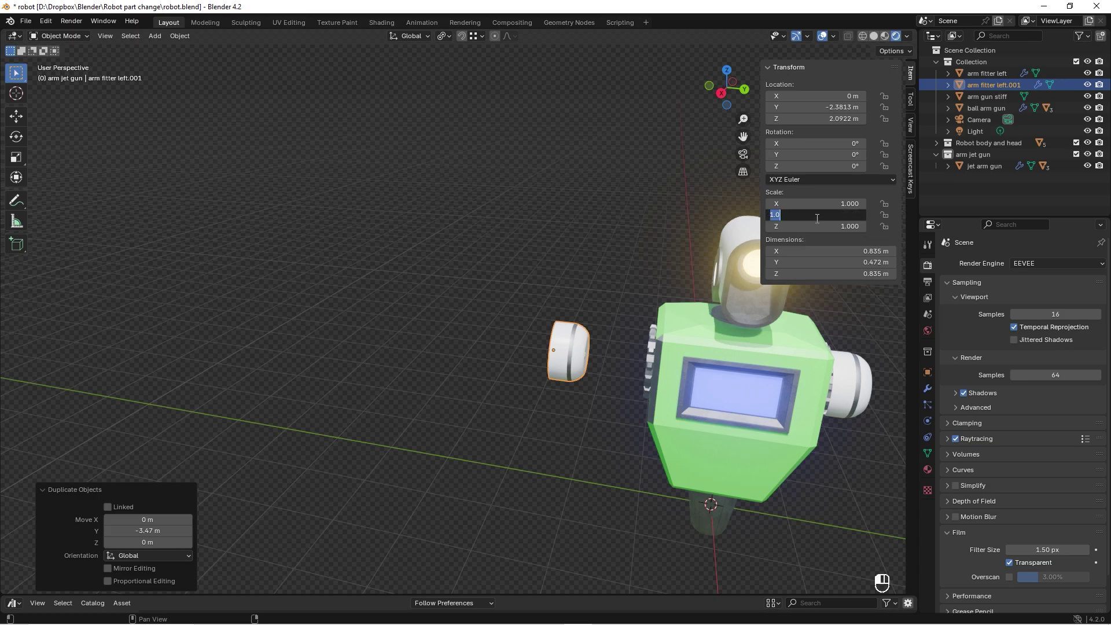
pyautogui.write('-1')
pyautogui.press('Return')
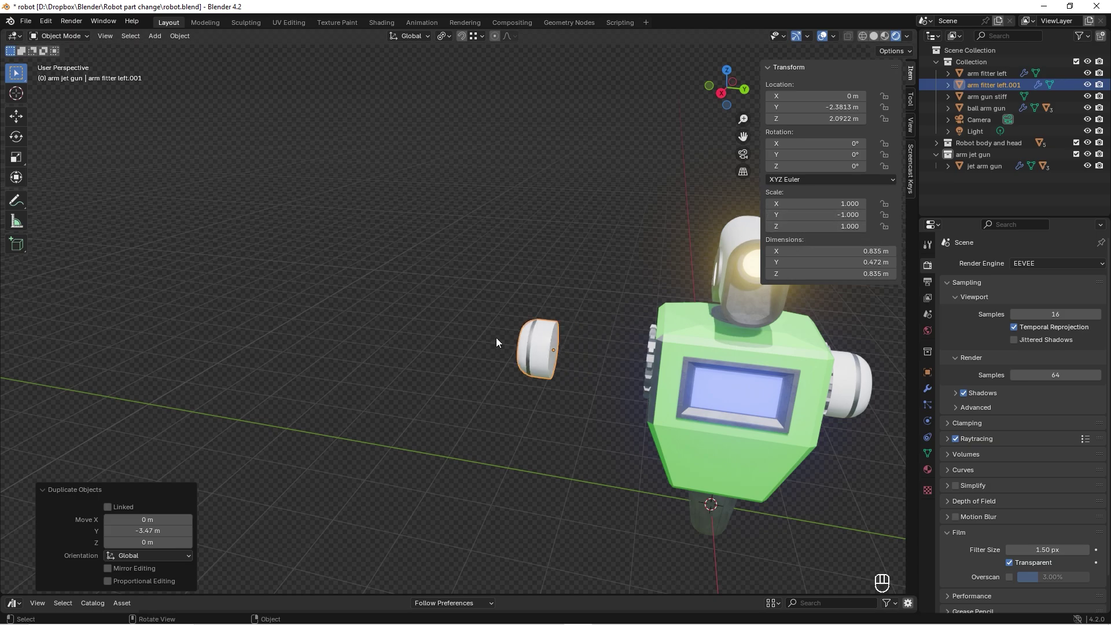
# - Snap the 3D cursor to the selected round face of the body's empty arm socket in Edit Mode, and return to Object Mode
pyautogui.moveTo(576, 314); pyautogui.dragTo(478, 323, button='middle')
pyautogui.click(465, 316)
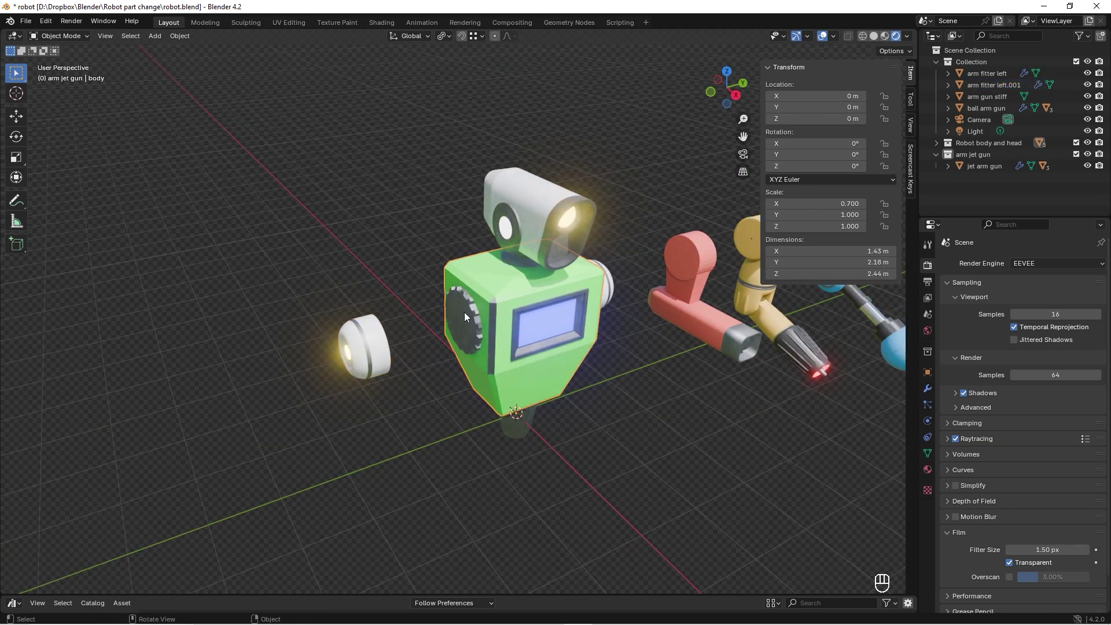
pyautogui.press('Tab')
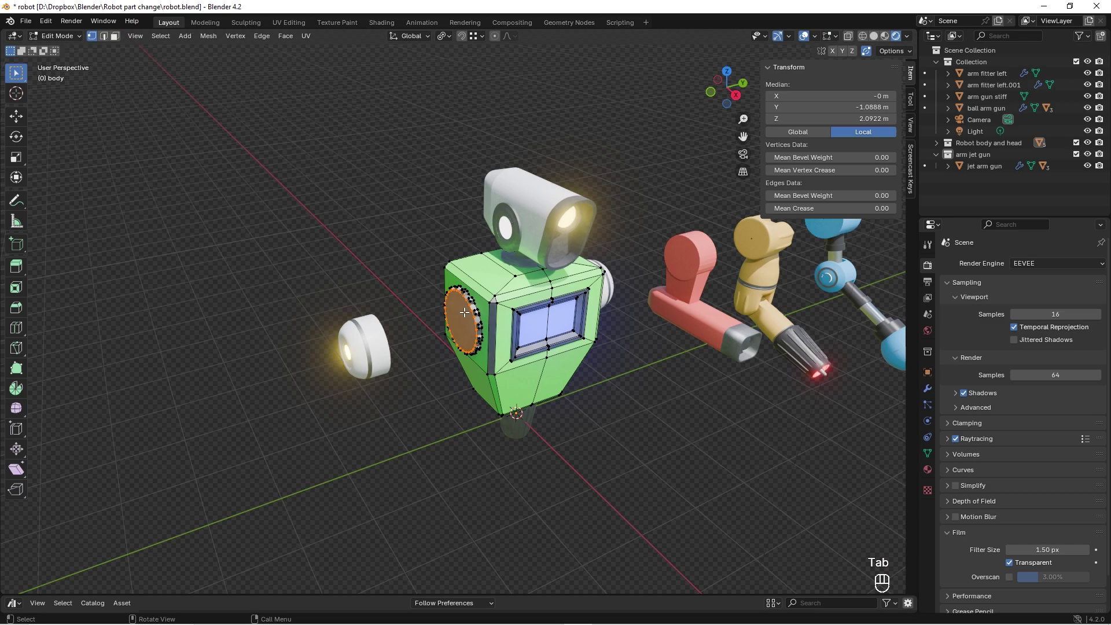
pyautogui.press('3')
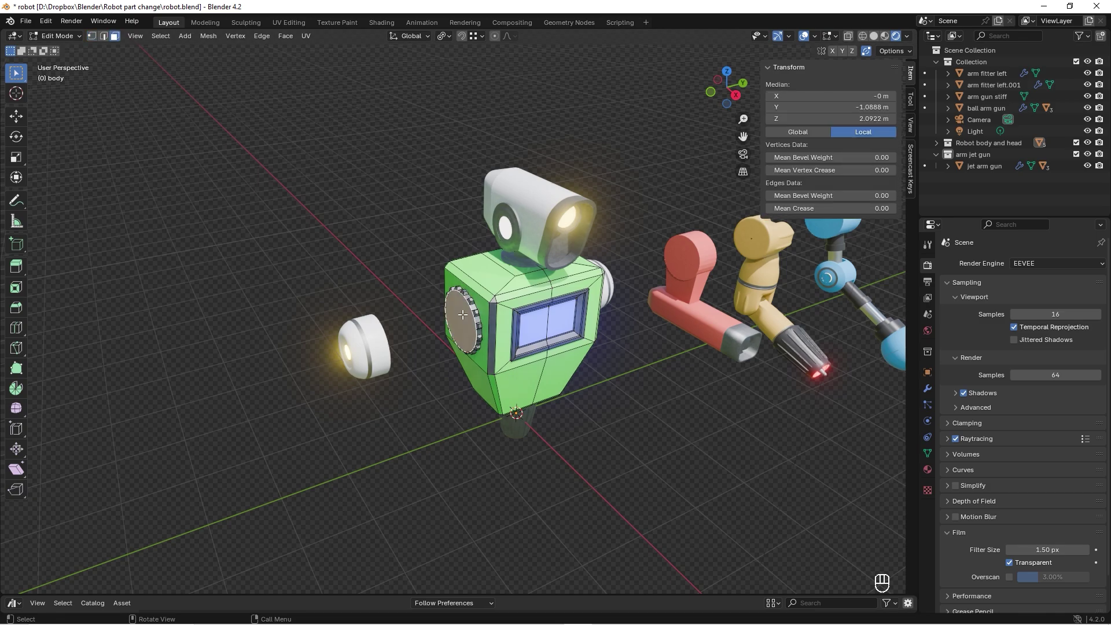
pyautogui.hotkey('shift', 's')
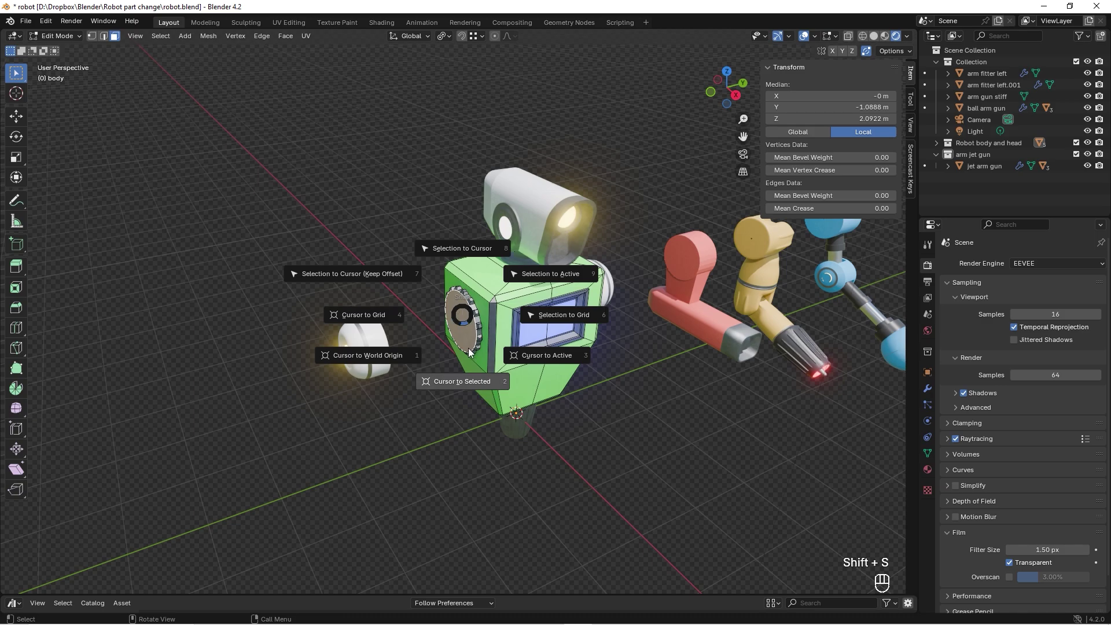
pyautogui.click(469, 377)
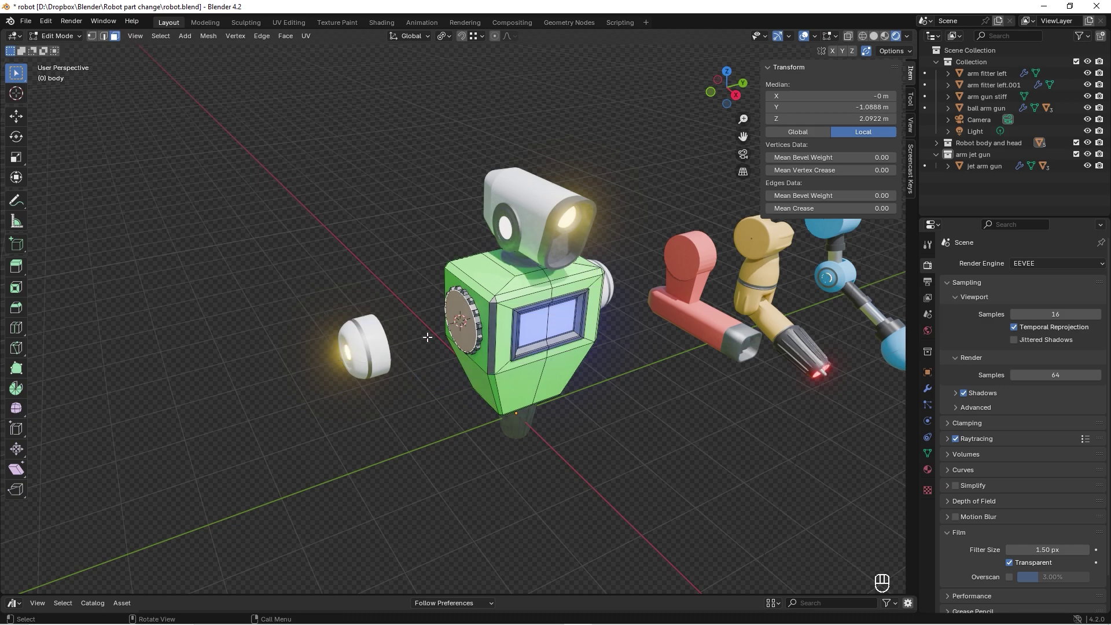
pyautogui.press('Tab')
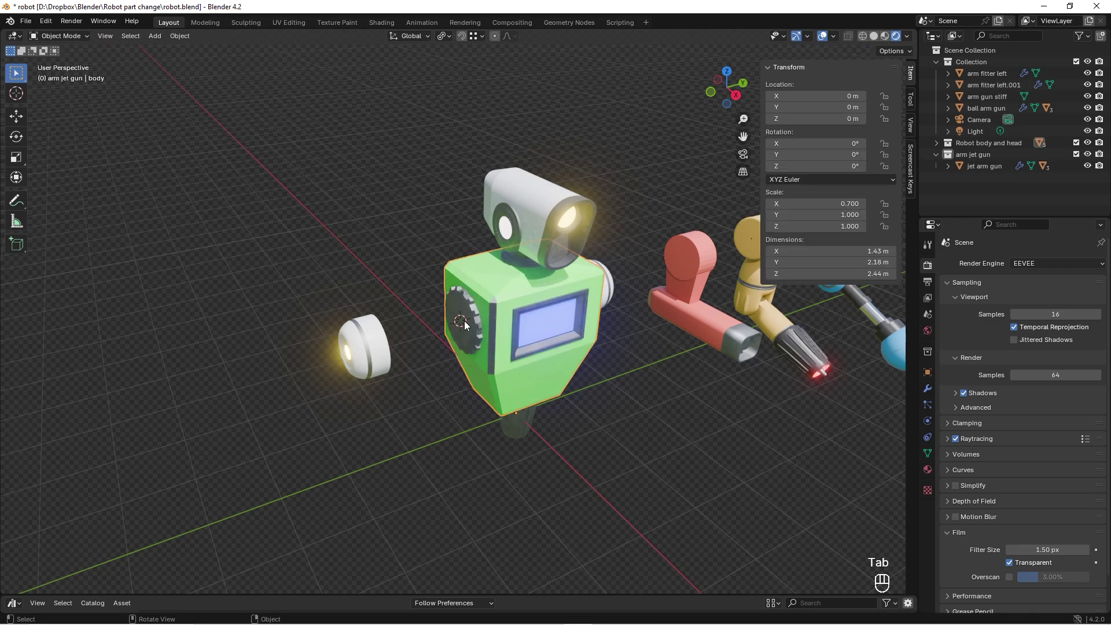
# - Snap the mirrored arm fitter to the 3D cursor in the empty socket and deselect it
pyautogui.click(377, 343)
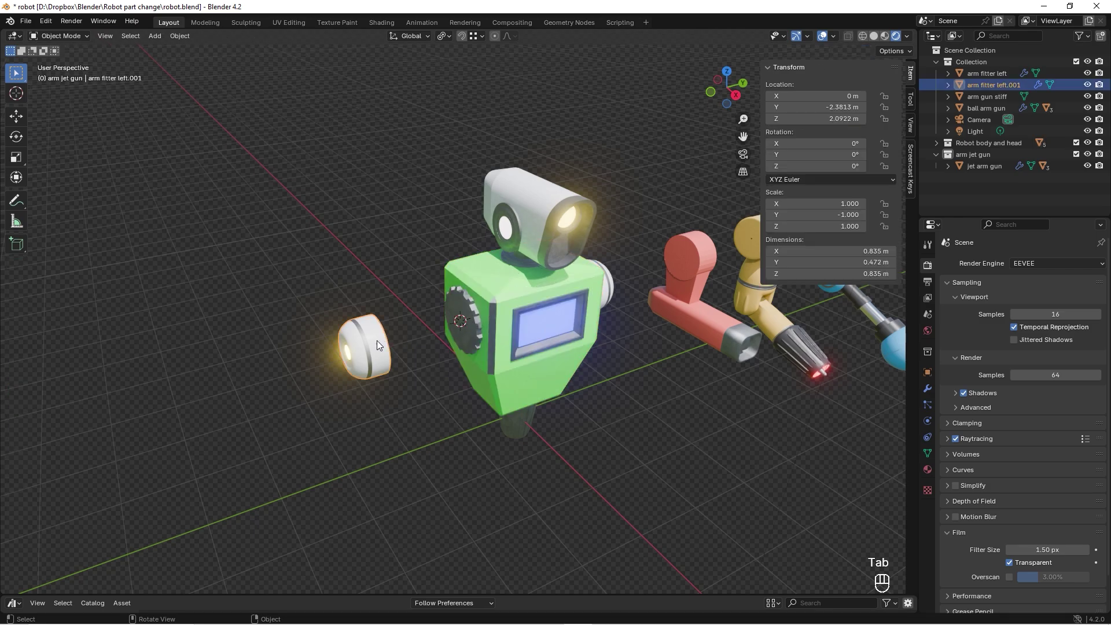
pyautogui.hotkey('shift', 's')
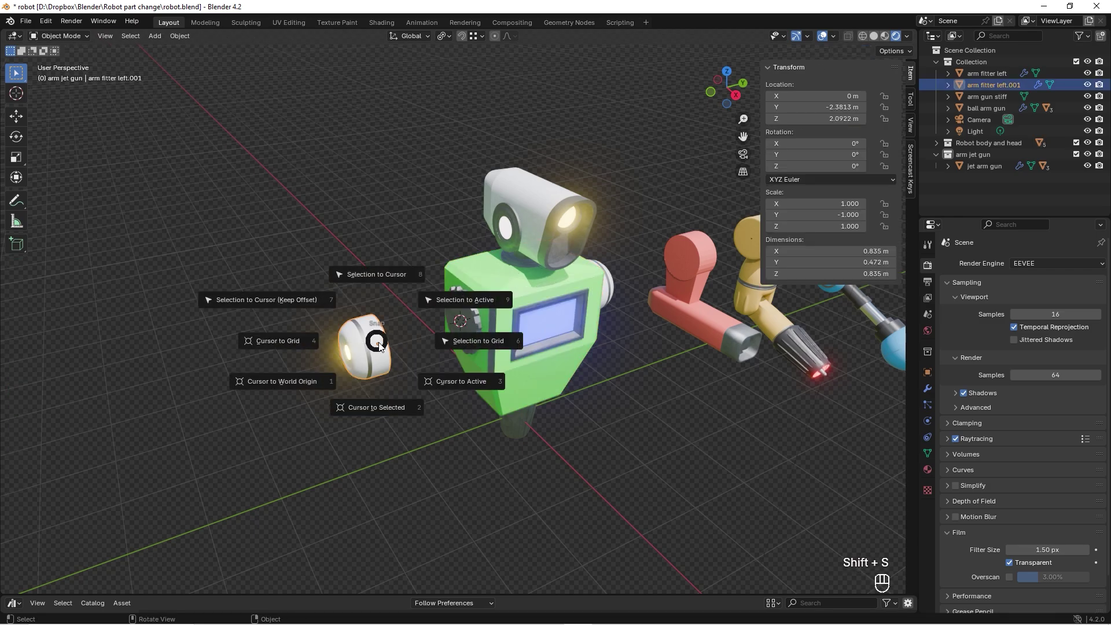
pyautogui.click(369, 276)
pyautogui.click(384, 341)
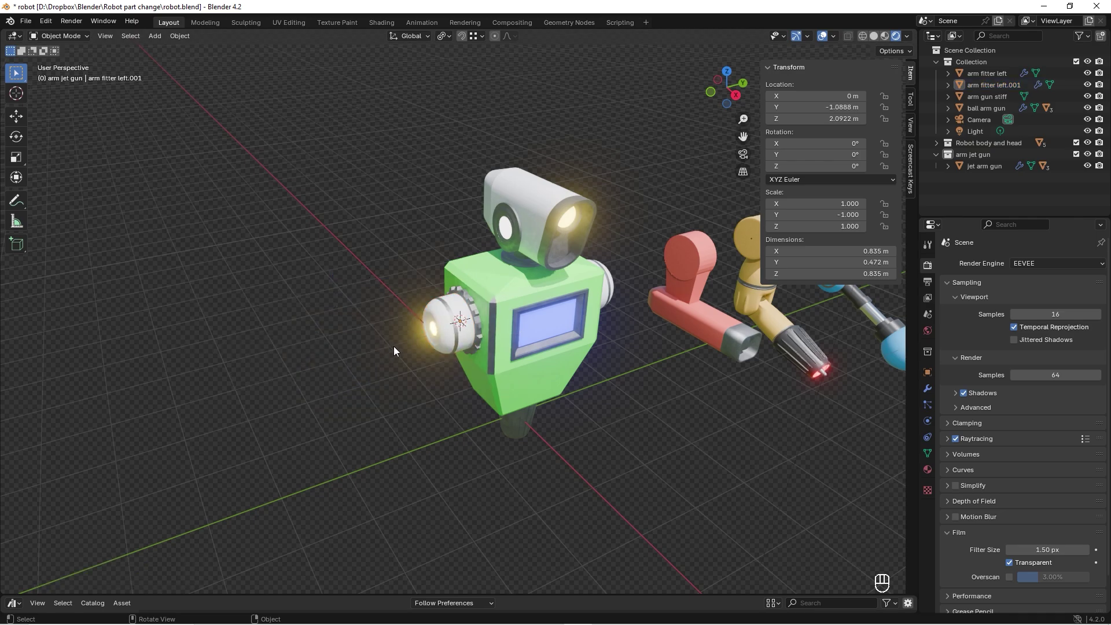
# - Link the stiff arm gun's object data to the mirrored arm fitter
pyautogui.moveTo(393, 346); pyautogui.dragTo(549, 408, button='middle')
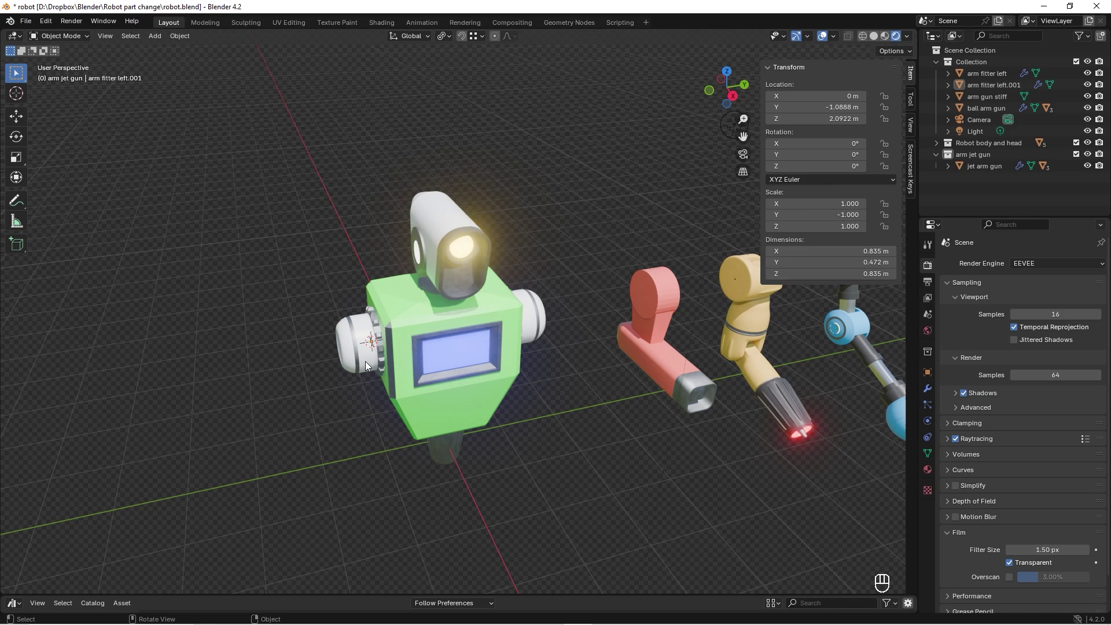
pyautogui.keyDown('shift'); pyautogui.click(365, 362); pyautogui.keyUp('shift')
pyautogui.keyDown('shift'); pyautogui.click(656, 297); pyautogui.keyUp('shift')
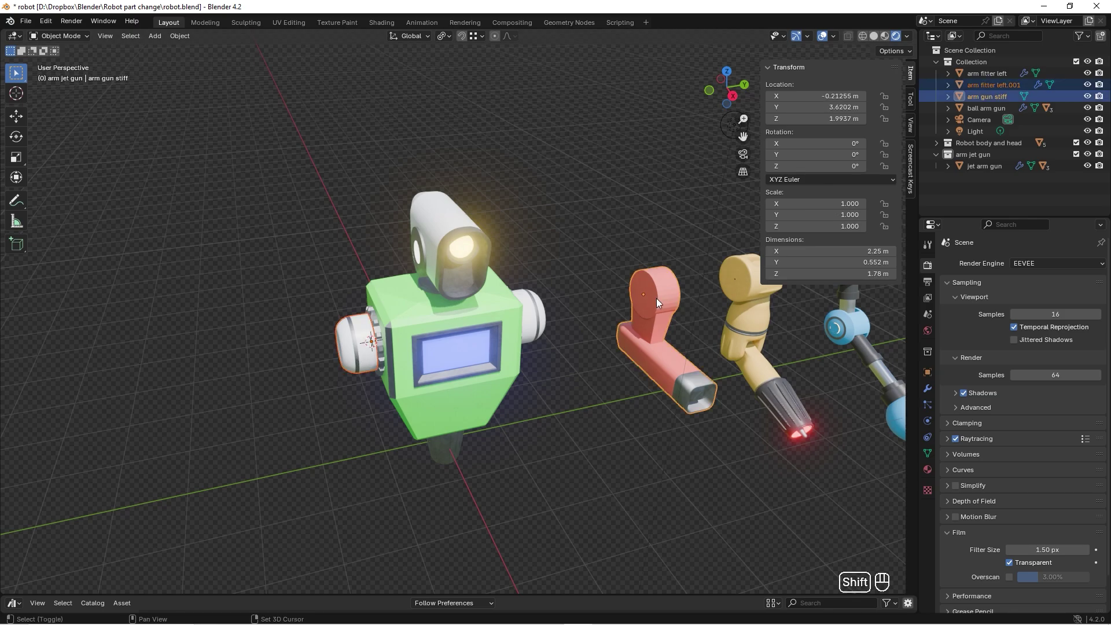
pyautogui.hotkey('ctrl', 'l')
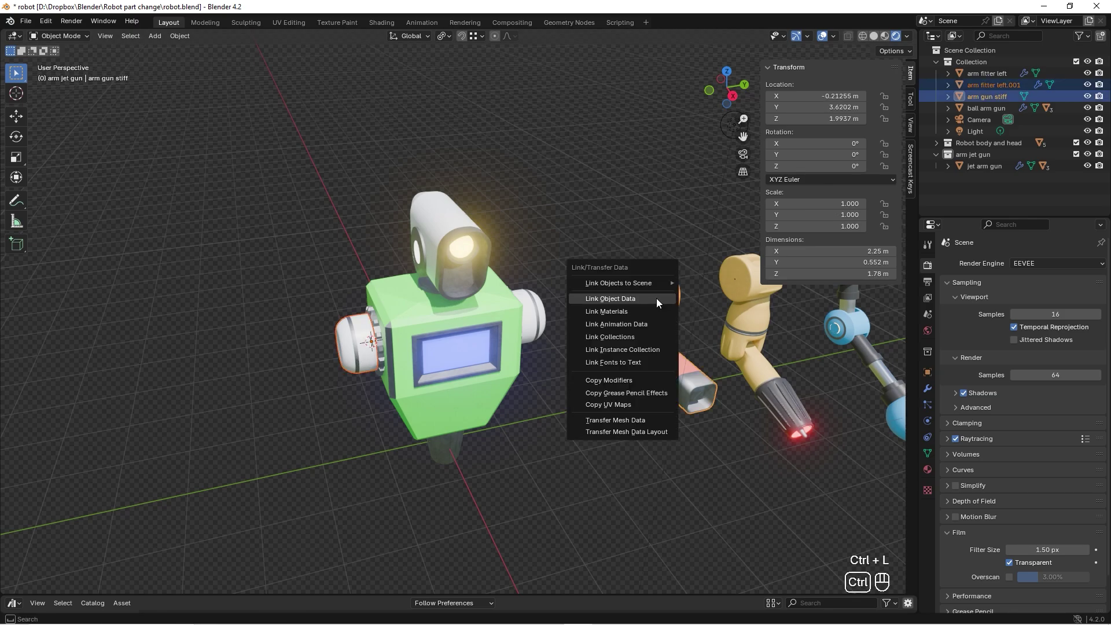
pyautogui.click(609, 298)
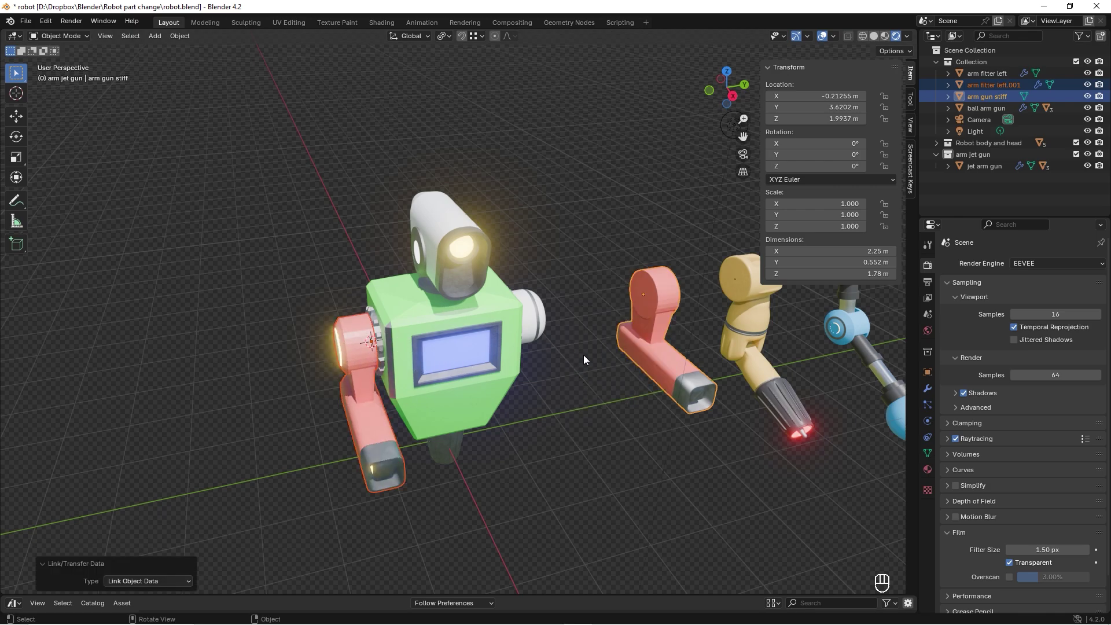
# - Undo the object data link on the mirrored arm fitter and the preceding selection
pyautogui.moveTo(584, 355); pyautogui.dragTo(542, 349, button='middle')
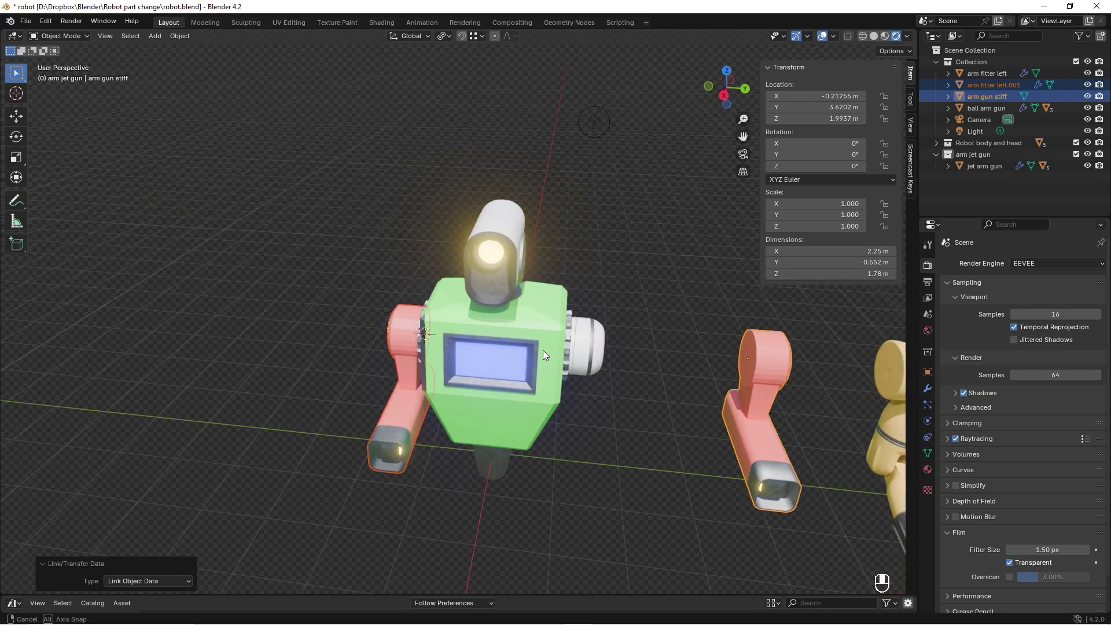
pyautogui.hotkey('ctrl', 'z')
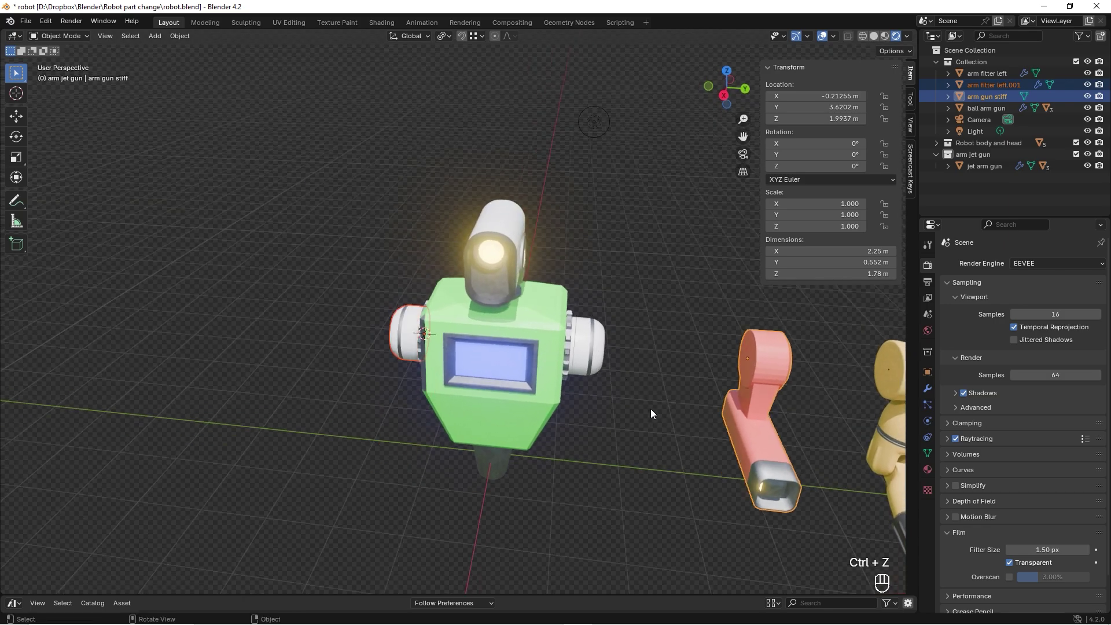
pyautogui.hotkey('ctrl', 'z')
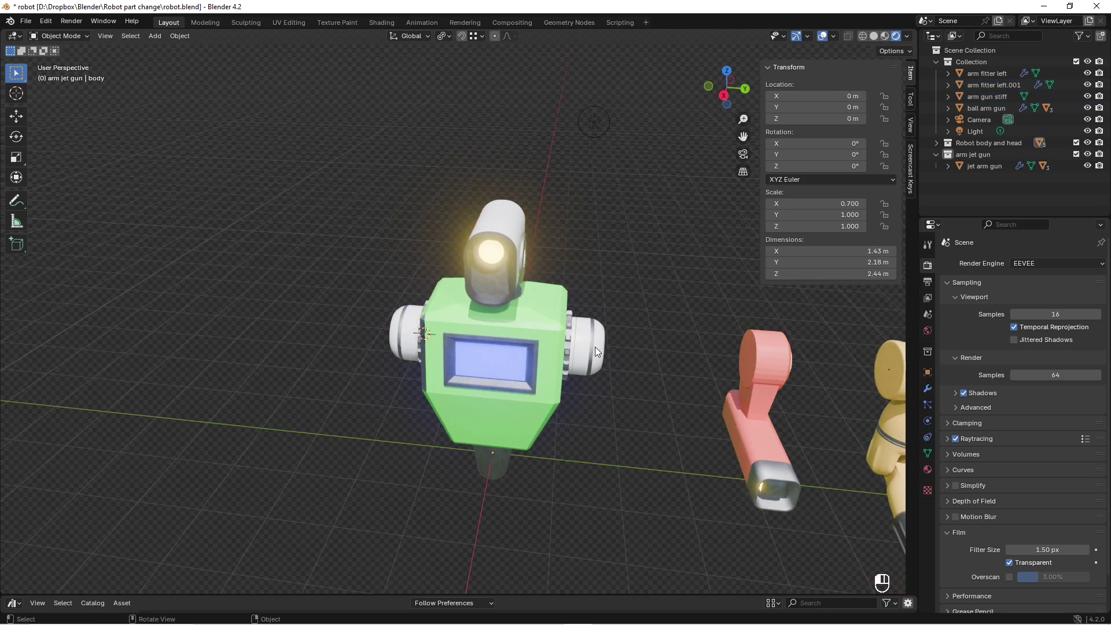
# - Parent both arm fitters to the robot body with the Object option
pyautogui.keyDown('shift'); pyautogui.click(595, 346); pyautogui.keyUp('shift')
pyautogui.keyDown('shift'); pyautogui.click(541, 415); pyautogui.keyUp('shift')
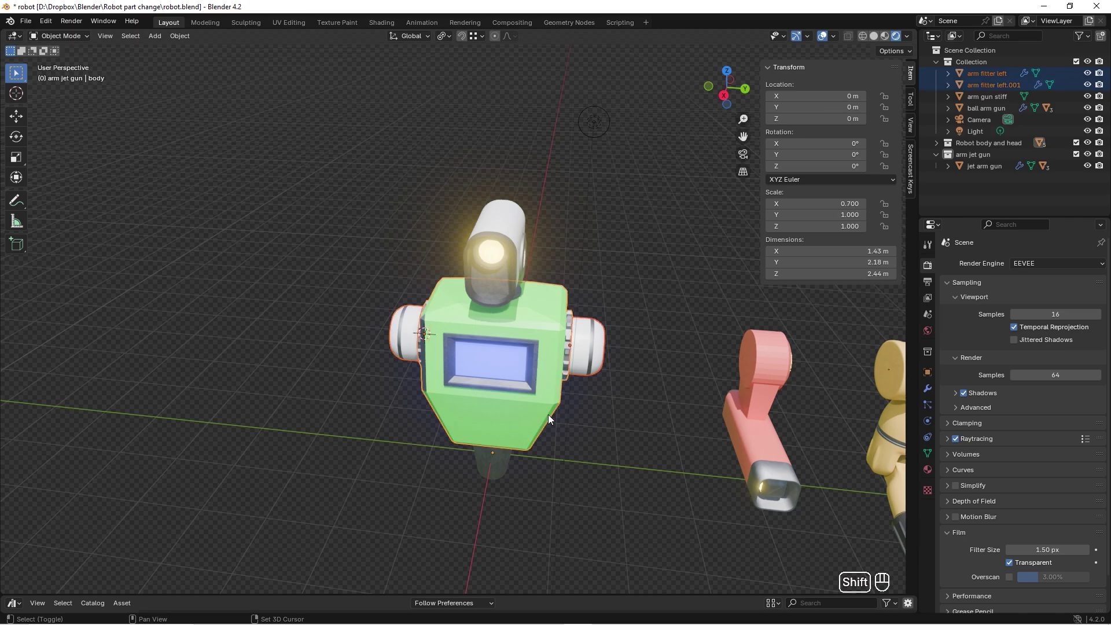
pyautogui.hotkey('ctrl', 'p')
pyautogui.click(634, 412)
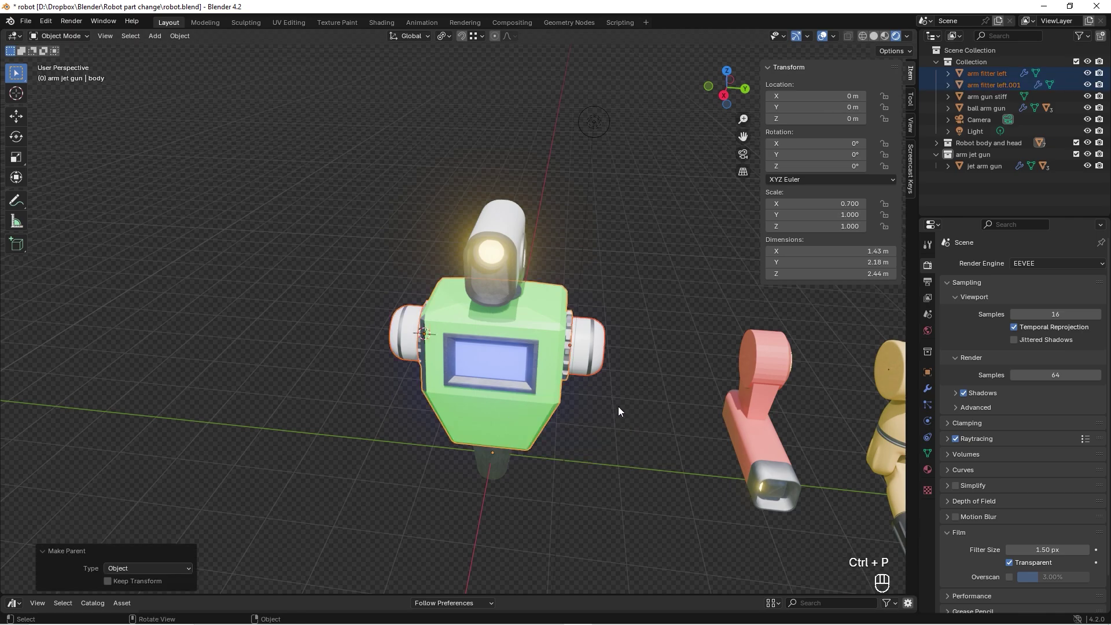
# - Test the parenting by moving the body freely, undoing that move, and rotating the body sideways
pyautogui.press('g')
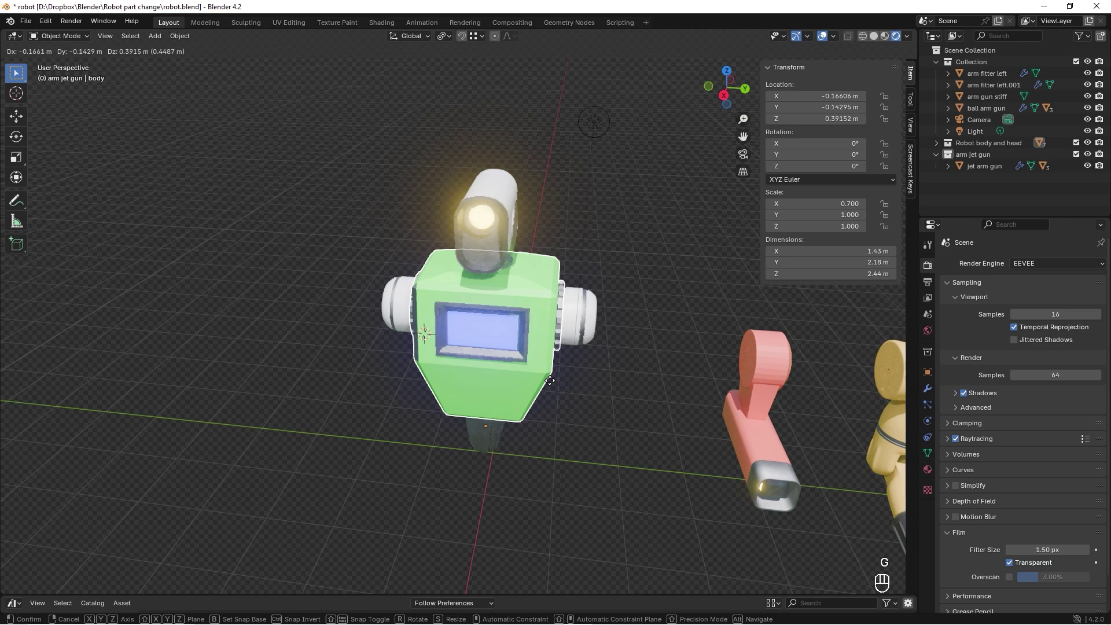
pyautogui.click(589, 383)
pyautogui.hotkey('ctrl', 'z')
pyautogui.press('r')
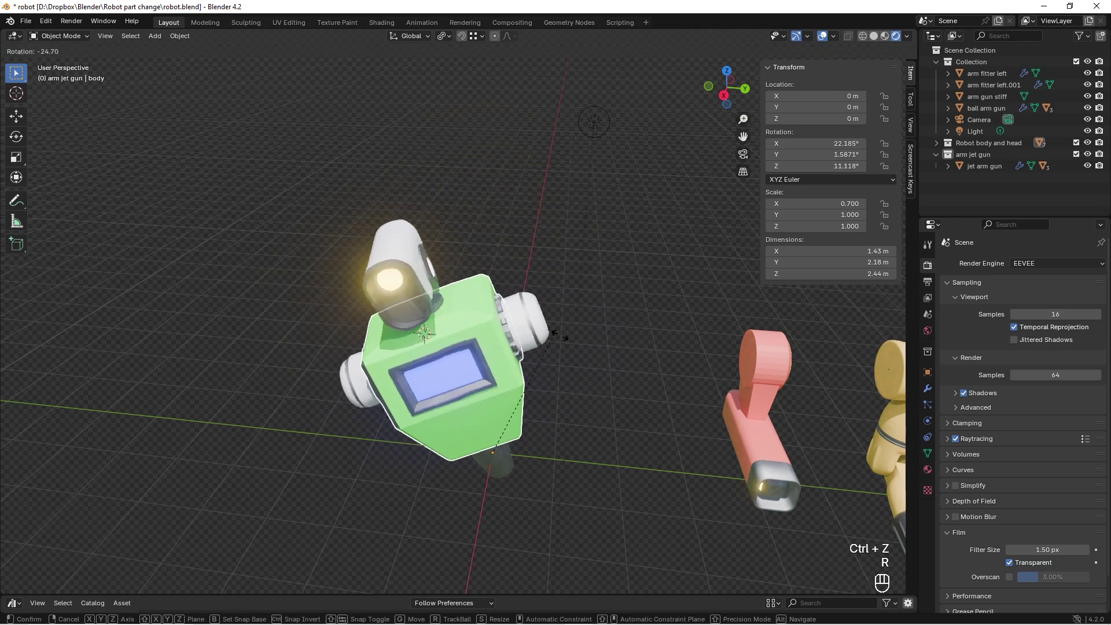
pyautogui.click(599, 342)
pyautogui.click(599, 345)
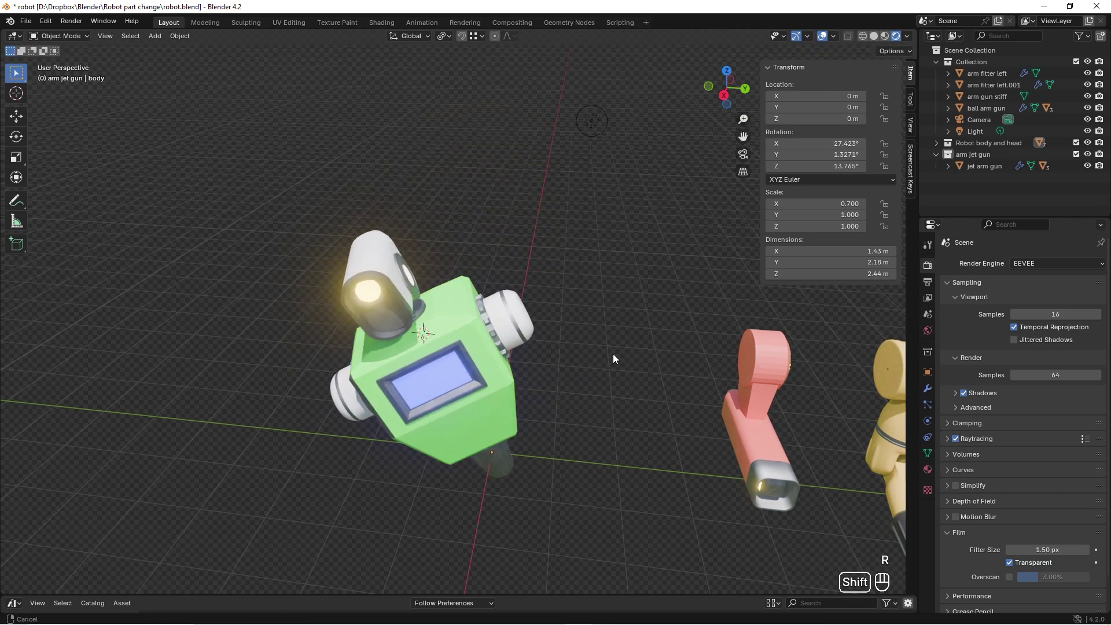
# - Link the stiff arm gun's object data to both arm fitters on the rotated body
pyautogui.keyDown('shift'); pyautogui.moveTo(612, 352); pyautogui.dragTo(451, 338, button='middle'); pyautogui.keyUp('shift')
pyautogui.click(437, 304)
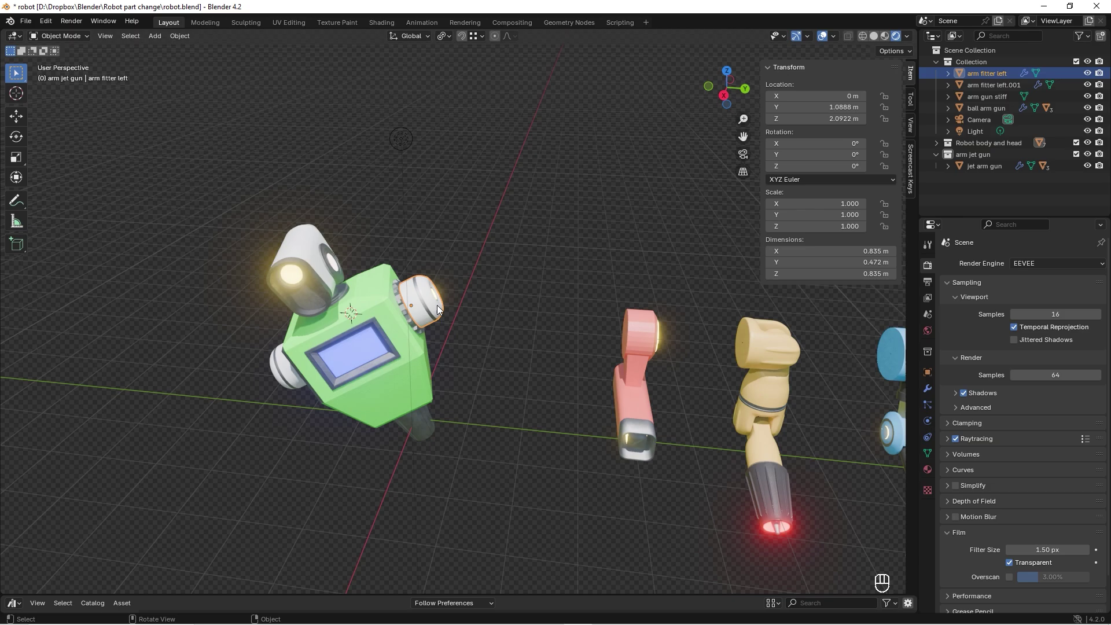
pyautogui.keyDown('shift'); pyautogui.click(297, 379); pyautogui.keyUp('shift')
pyautogui.keyDown('shift'); pyautogui.click(648, 331); pyautogui.keyUp('shift')
pyautogui.hotkey('ctrl', 'l')
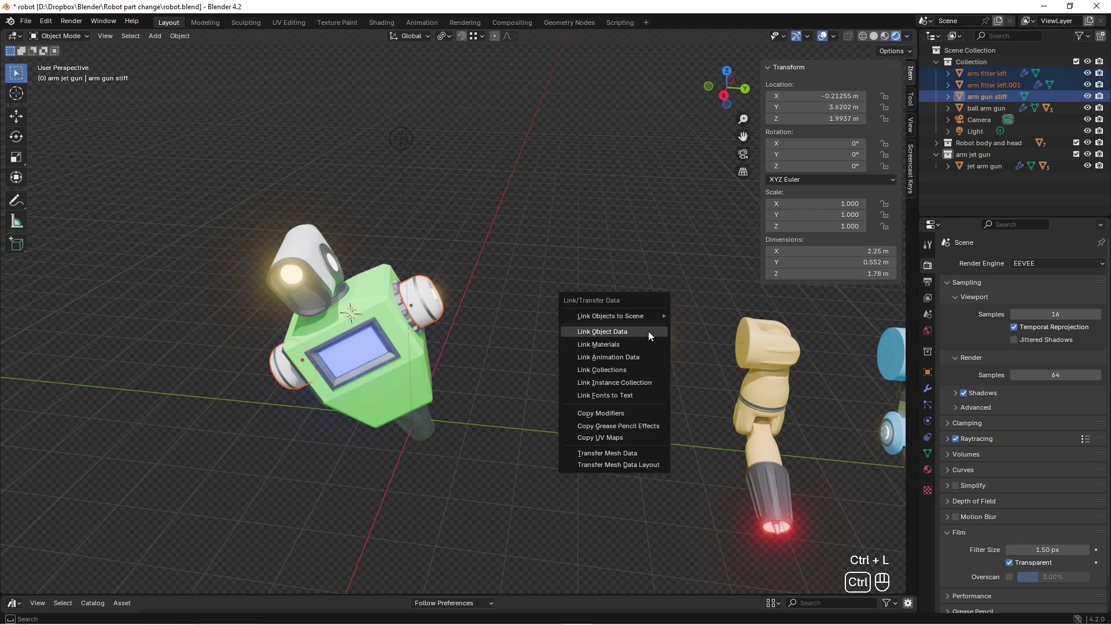
pyautogui.click(648, 330)
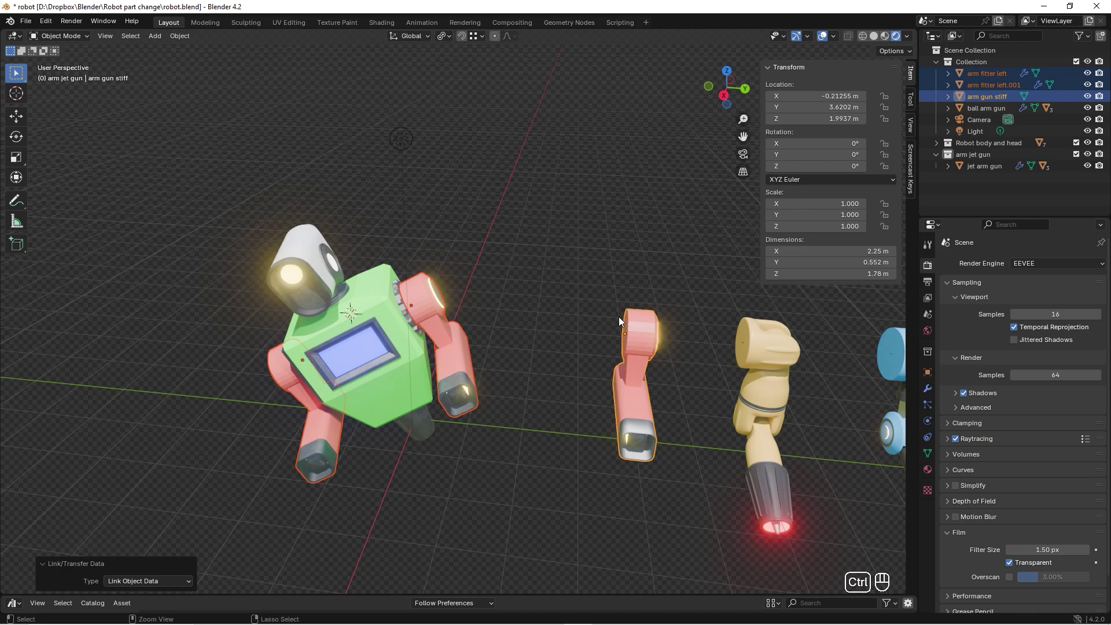
# - Undo the object data link on both fitters and the body's rotation
pyautogui.hotkey('ctrl', 'z')
pyautogui.hotkey('ctrl', 'z')
pyautogui.hotkey('ctrl', 'z')
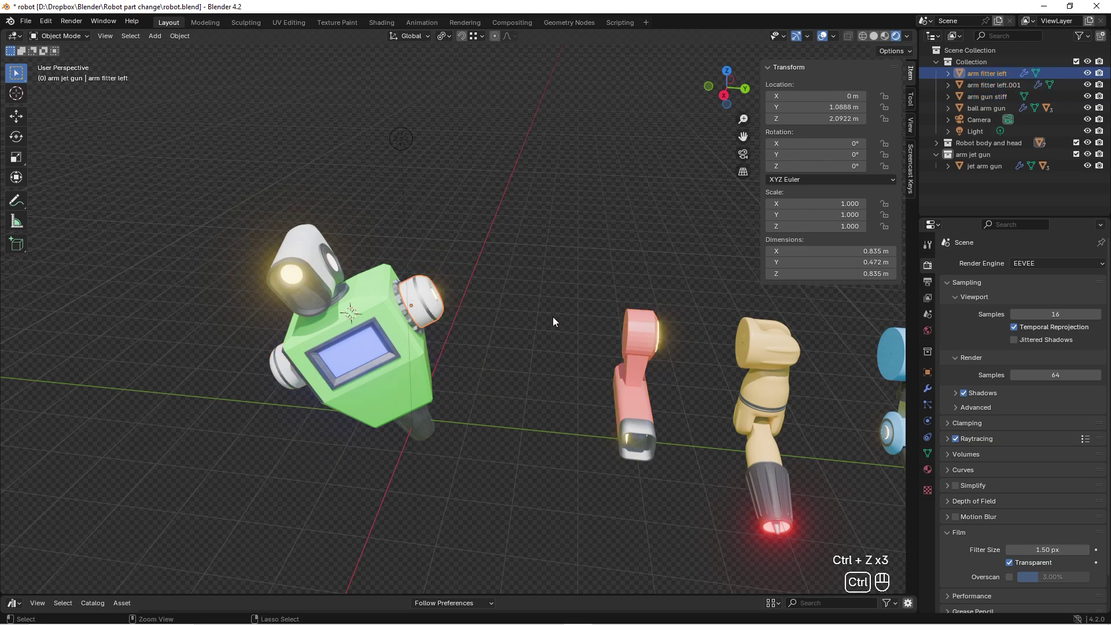
pyautogui.hotkey('ctrl', 'z')
pyautogui.hotkey('ctrl', 'z')
pyautogui.hotkey('ctrl', 'z')
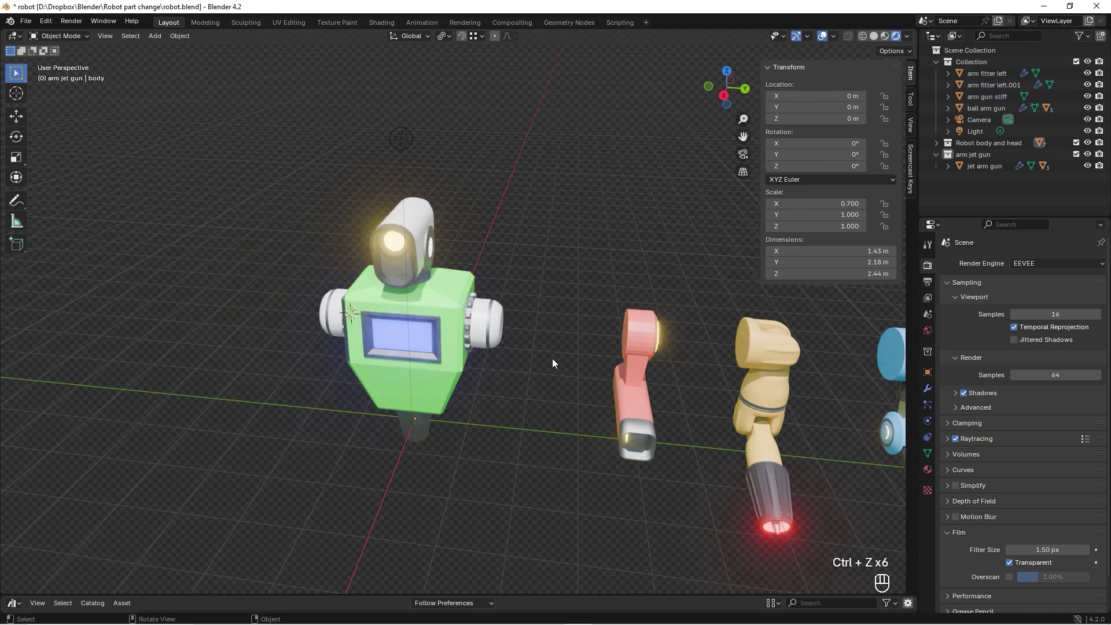
# - Try linking the jet arm gun's collection to the left arm fitter with Link Collections, and revert it
pyautogui.keyDown('shift'); pyautogui.moveTo(574, 353); pyautogui.dragTo(482, 346, button='middle'); pyautogui.keyUp('shift')
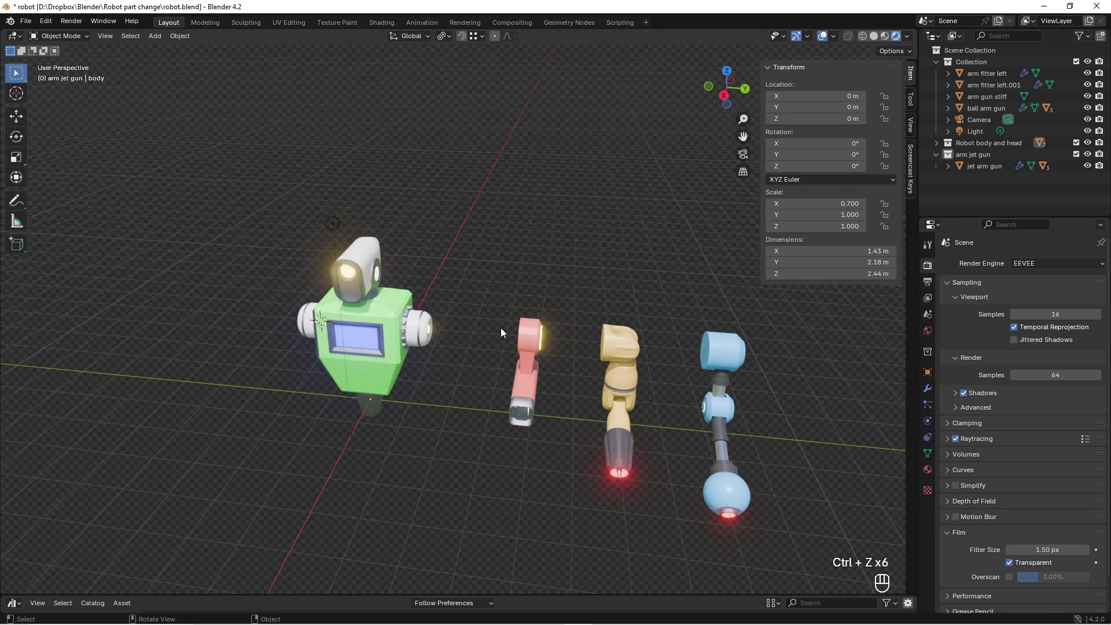
pyautogui.click(620, 345)
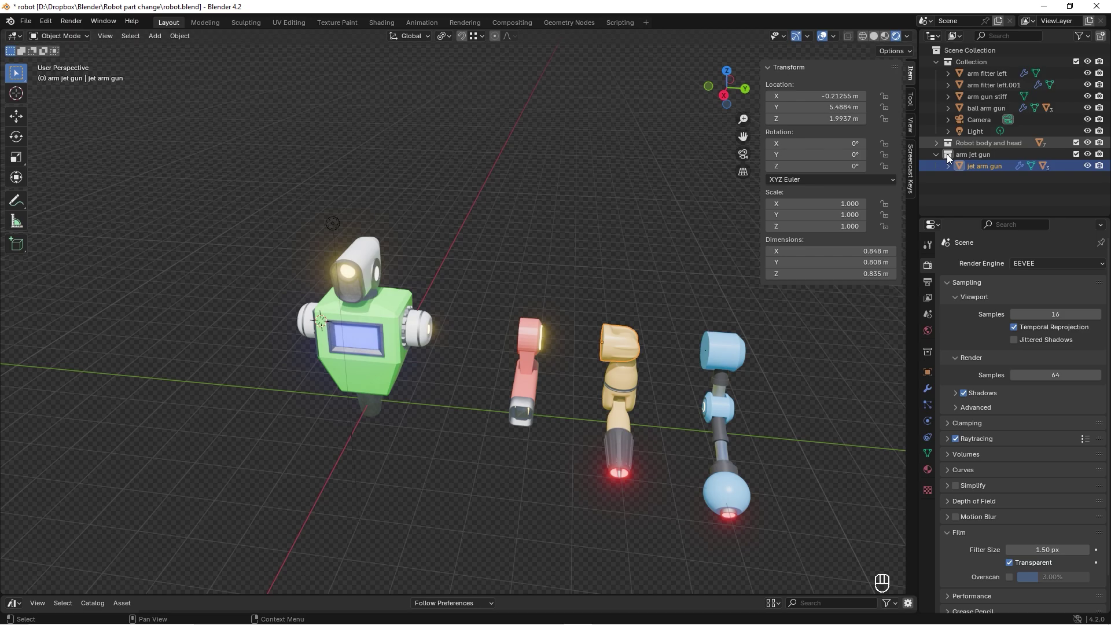
pyautogui.click(627, 435)
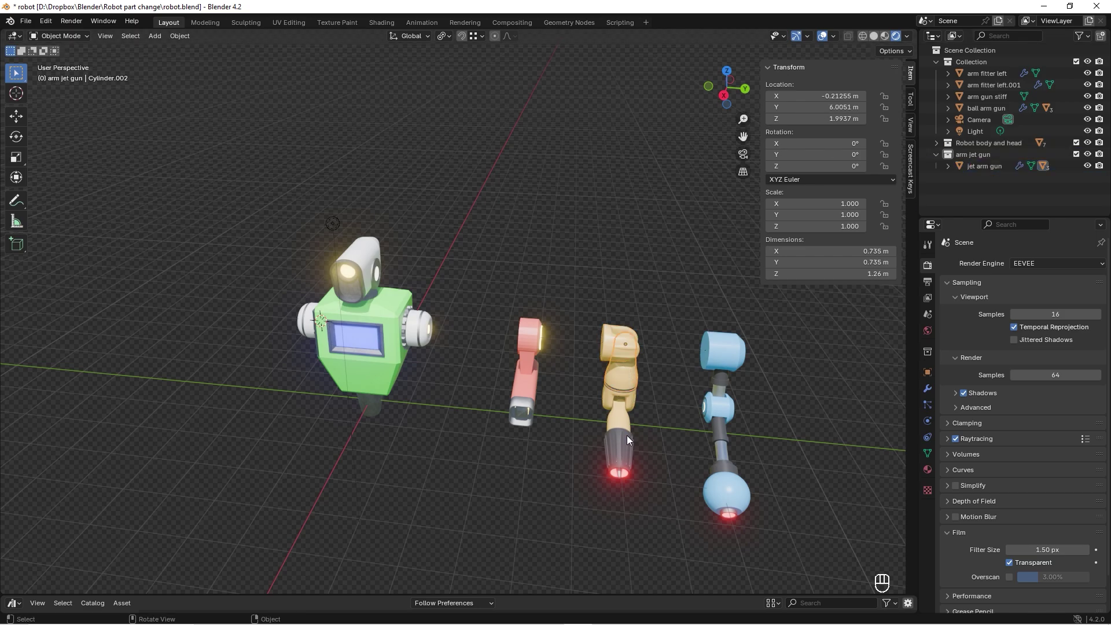
pyautogui.scroll(2, 642, 318)
pyautogui.click(666, 357)
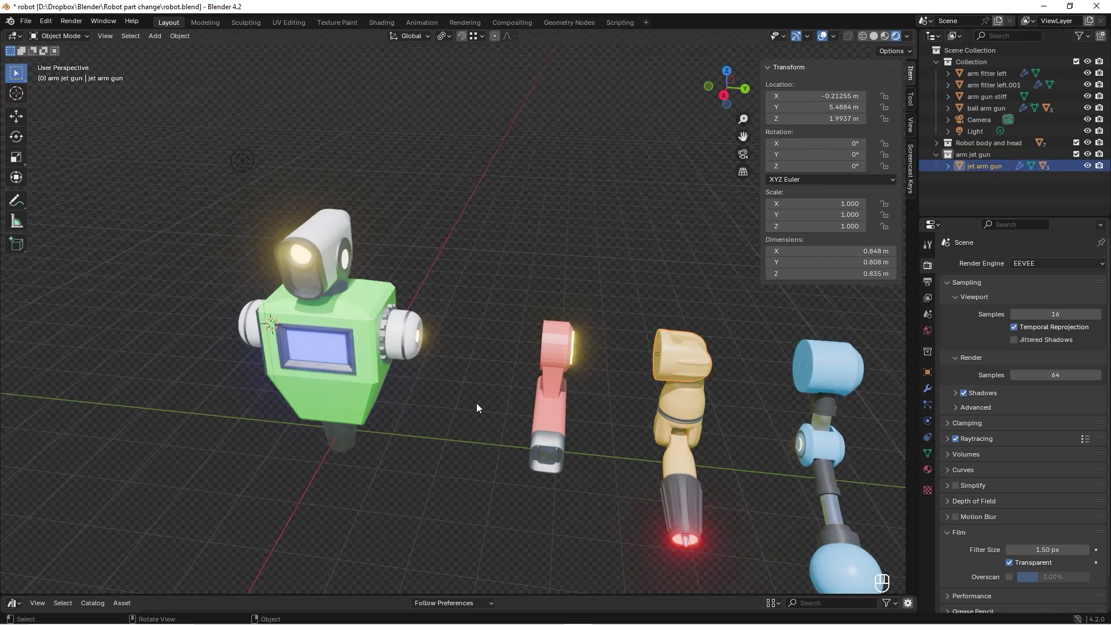
pyautogui.keyDown('shift'); pyautogui.click(412, 351); pyautogui.keyUp('shift')
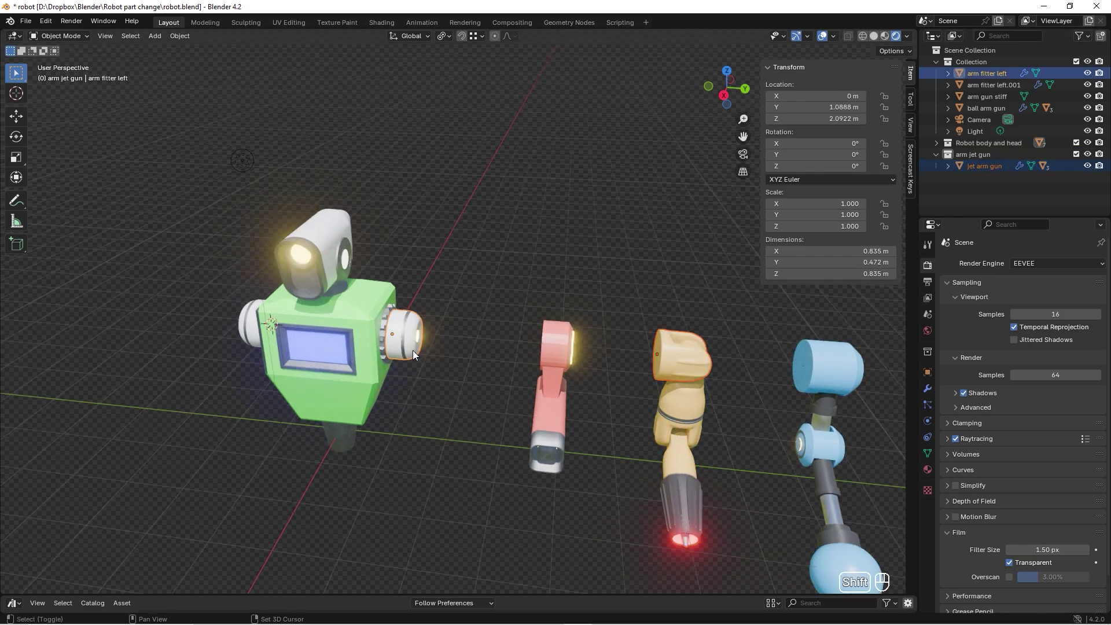
pyautogui.keyDown('shift'); pyautogui.click(668, 337); pyautogui.keyUp('shift')
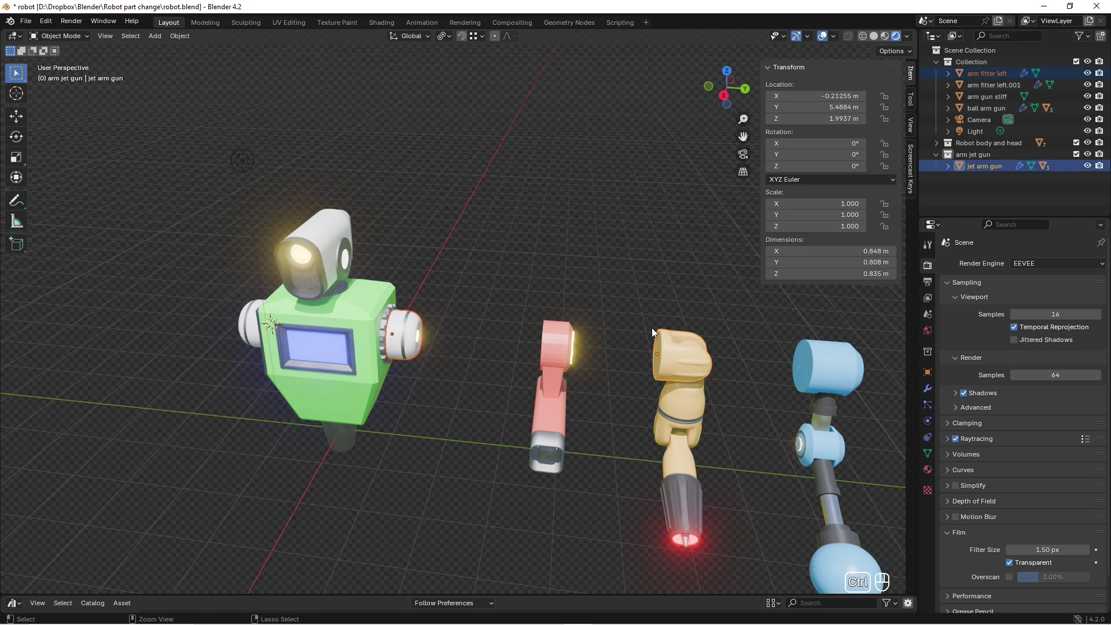
pyautogui.hotkey('ctrl', 'l')
pyautogui.click(635, 364)
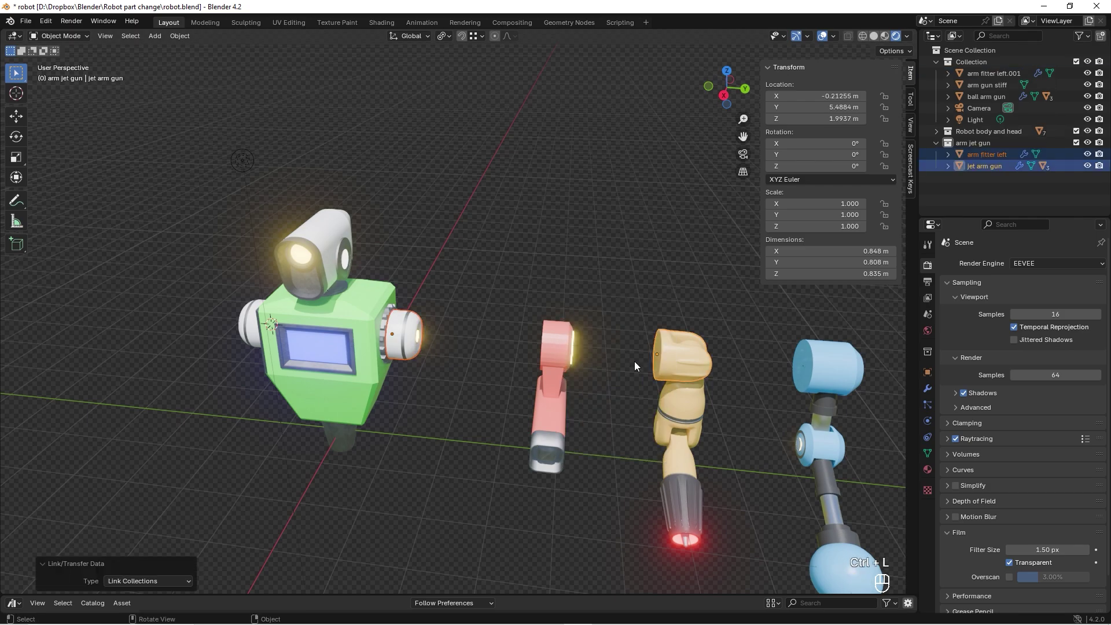
pyautogui.click(631, 302)
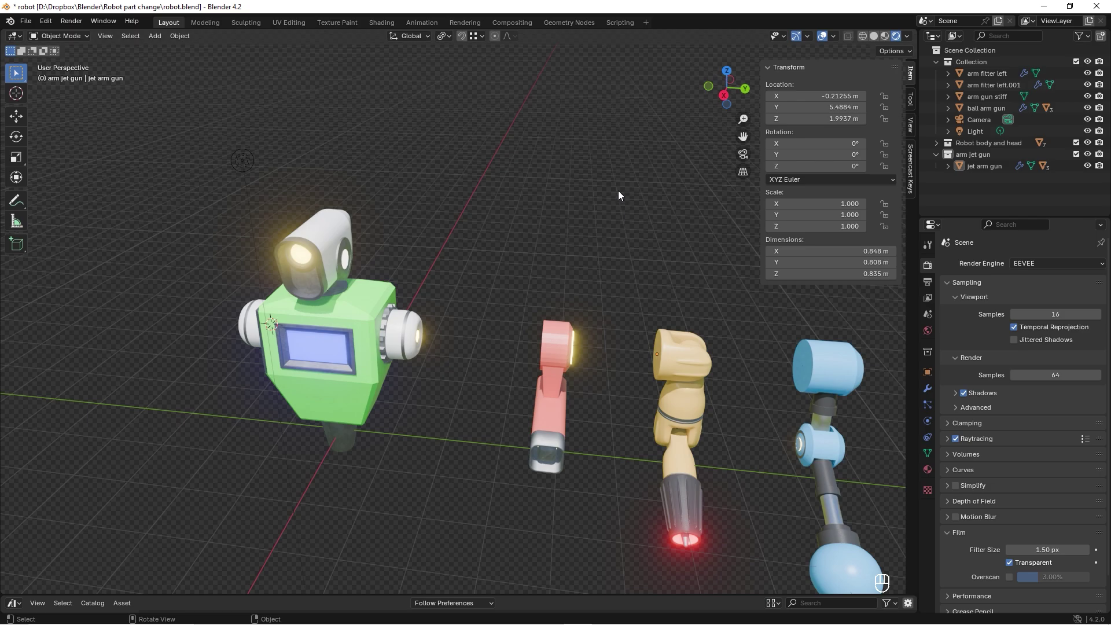
# - Add a collection instance of the arm jet gun collection at the 3D cursor
pyautogui.hotkey('shift', 'a')
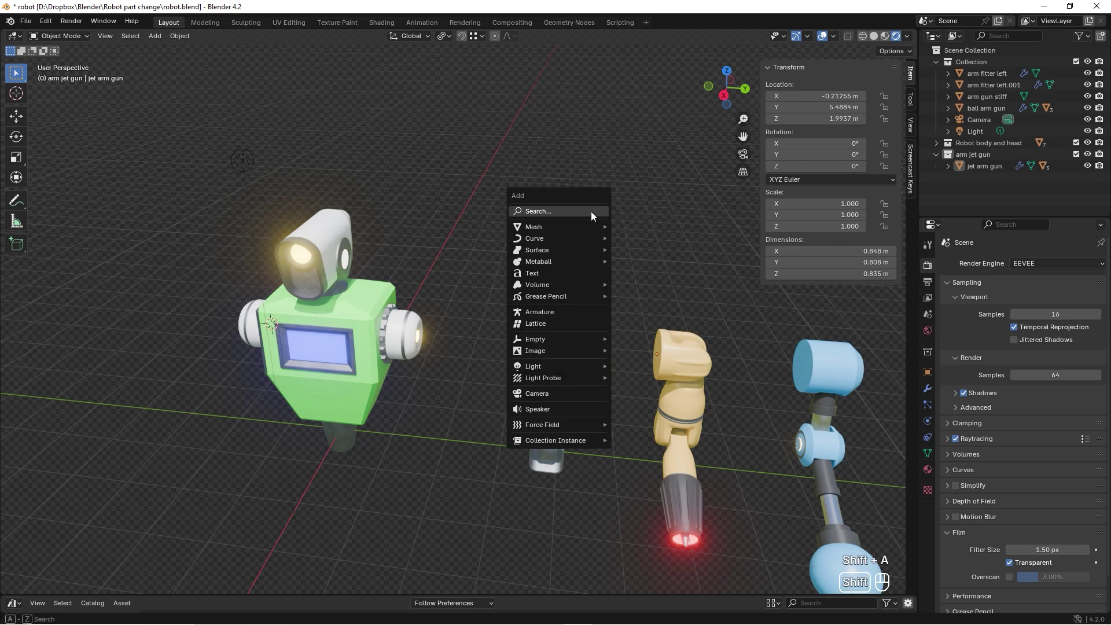
pyautogui.moveTo(582, 442)
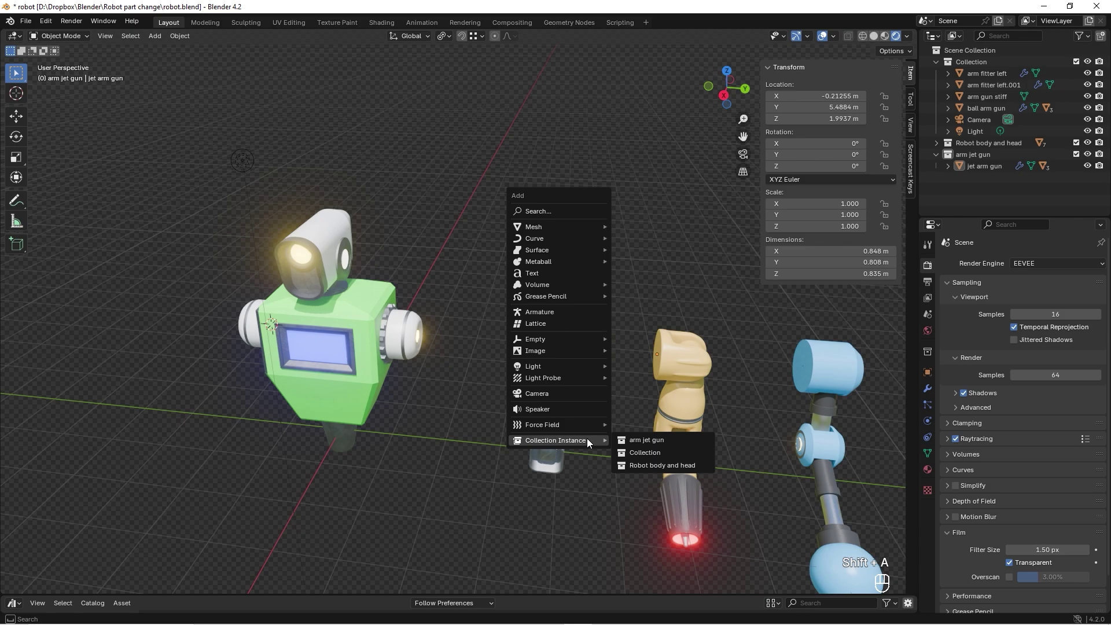
pyautogui.click(665, 440)
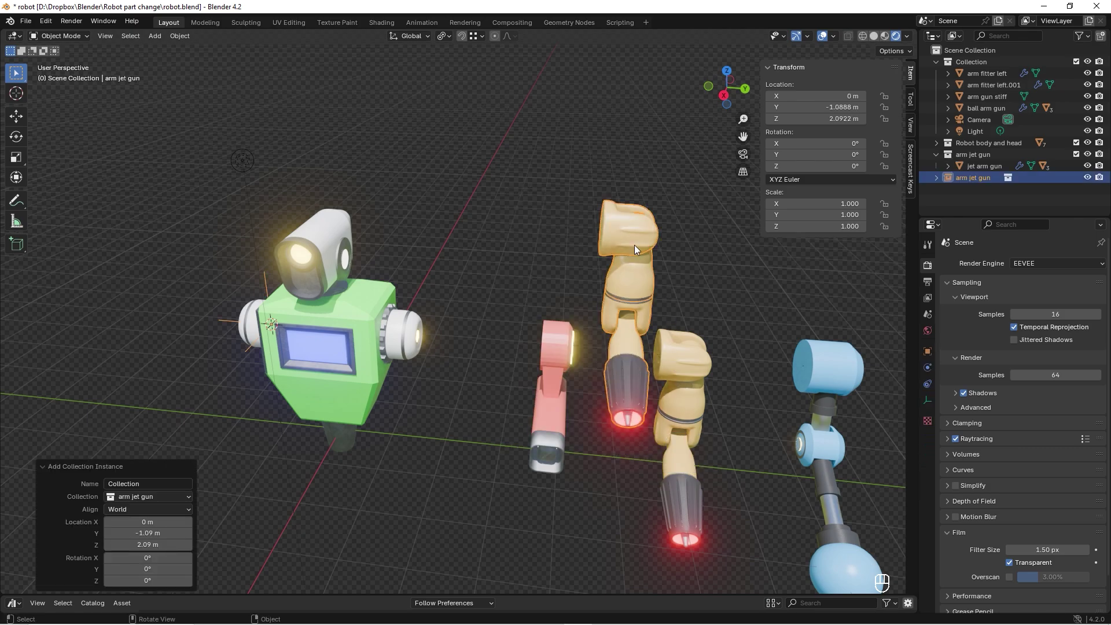
# - Move the collection instance by about -0.63, -0.66 and 1.54 m, and undo both the move and the instance
pyautogui.press('g')
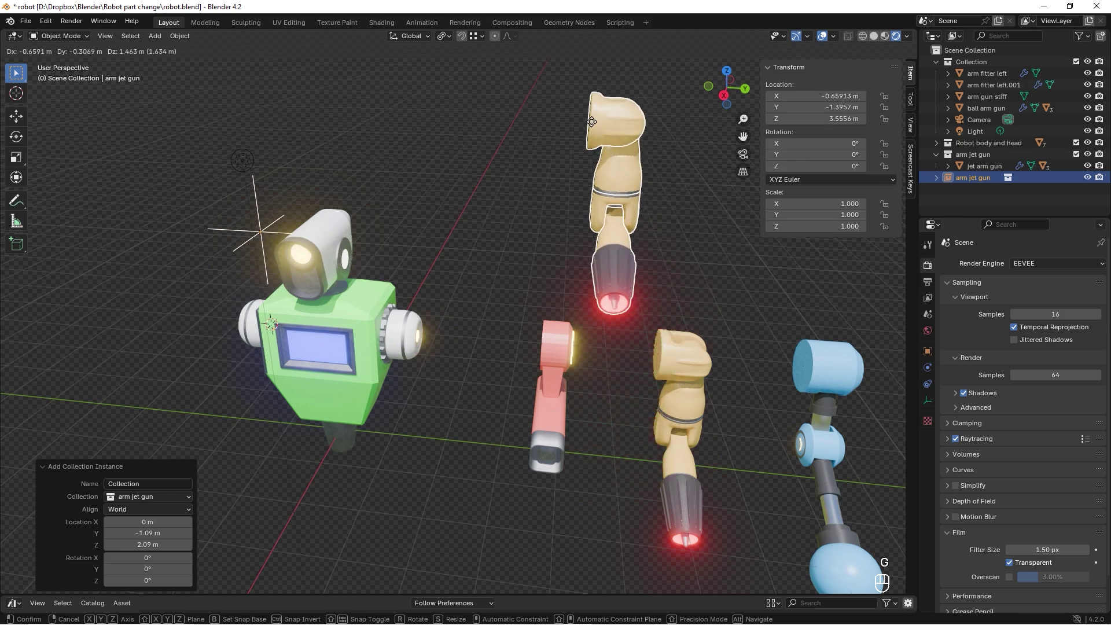
pyautogui.click(261, 258)
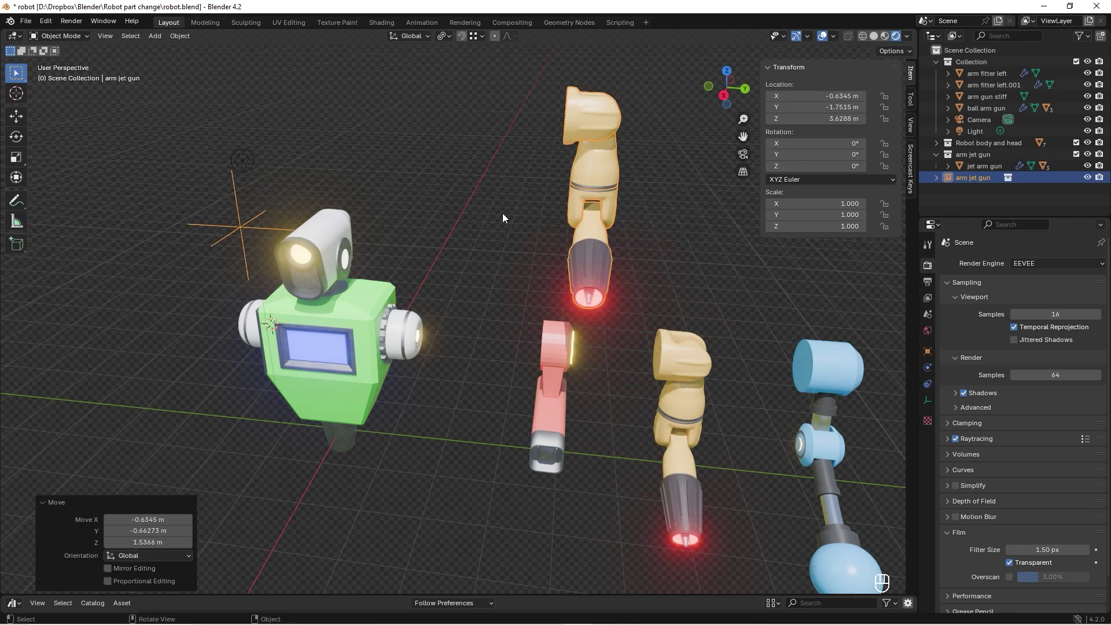
pyautogui.hotkey('ctrl', 'z')
pyautogui.hotkey('ctrl', 'z')
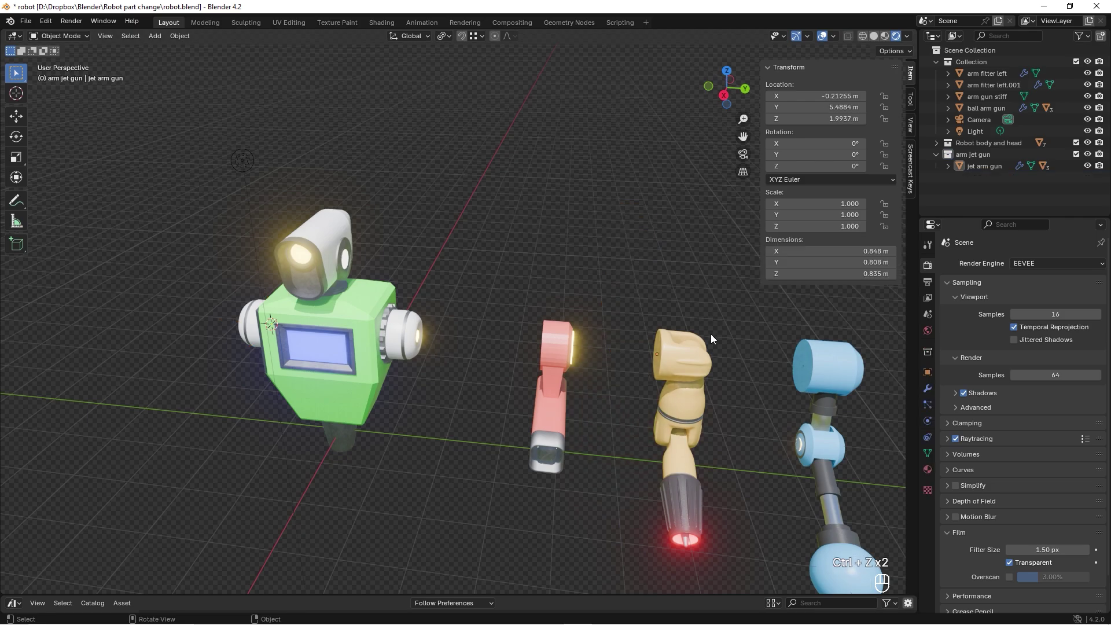
# - Snap the 3D cursor to the jet arm gun's origin and set the arm jet gun collection's offset from the cursor
pyautogui.click(973, 155)
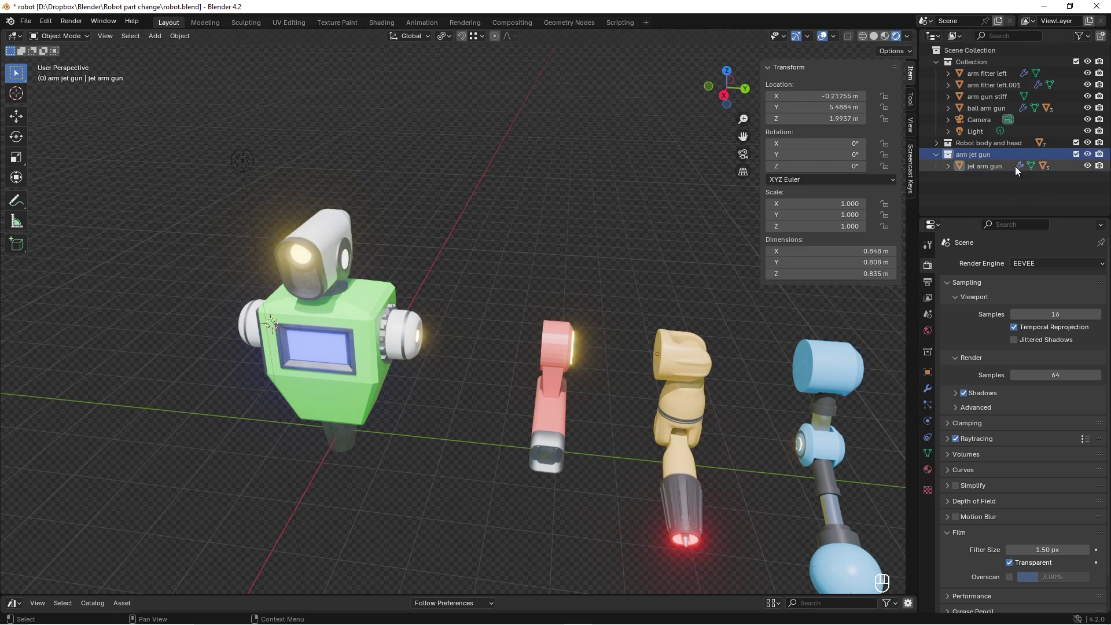
pyautogui.click(927, 373)
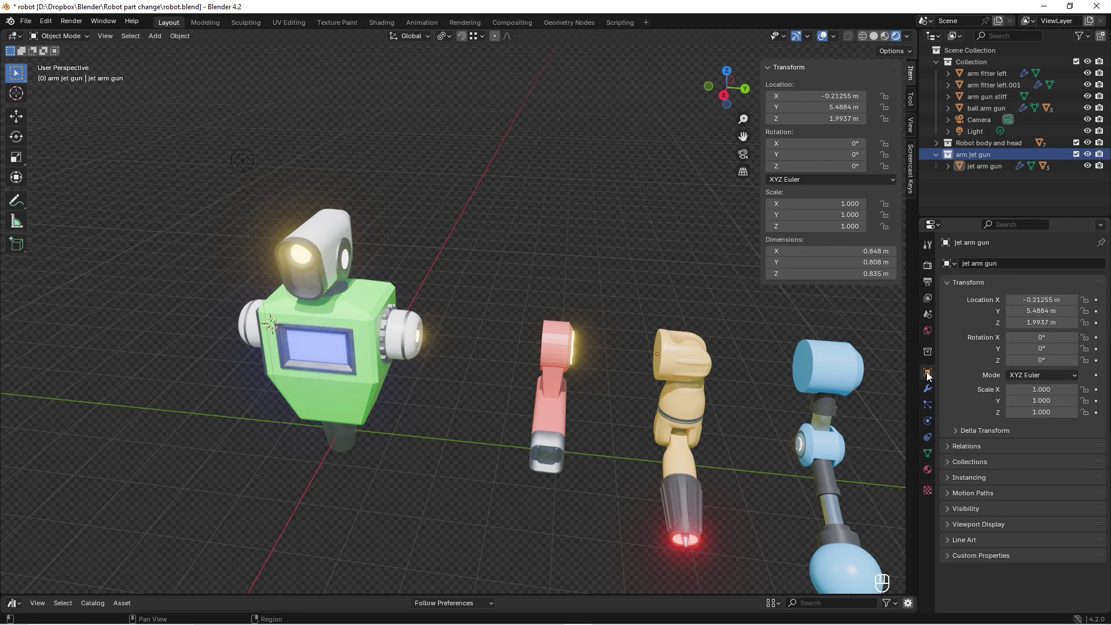
pyautogui.click(949, 462)
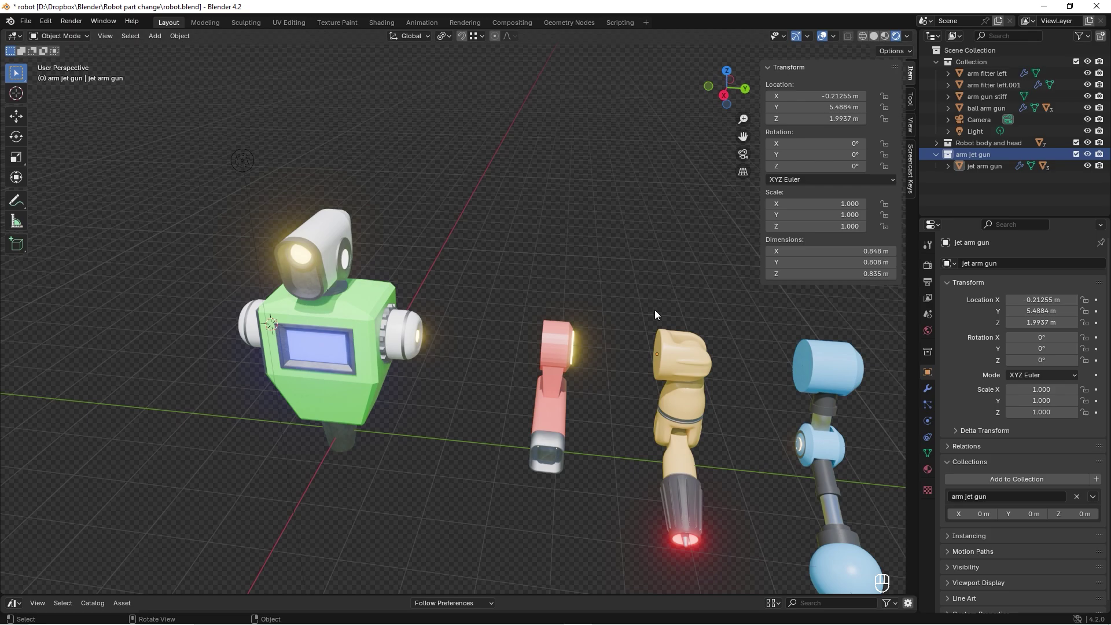
pyautogui.click(665, 346)
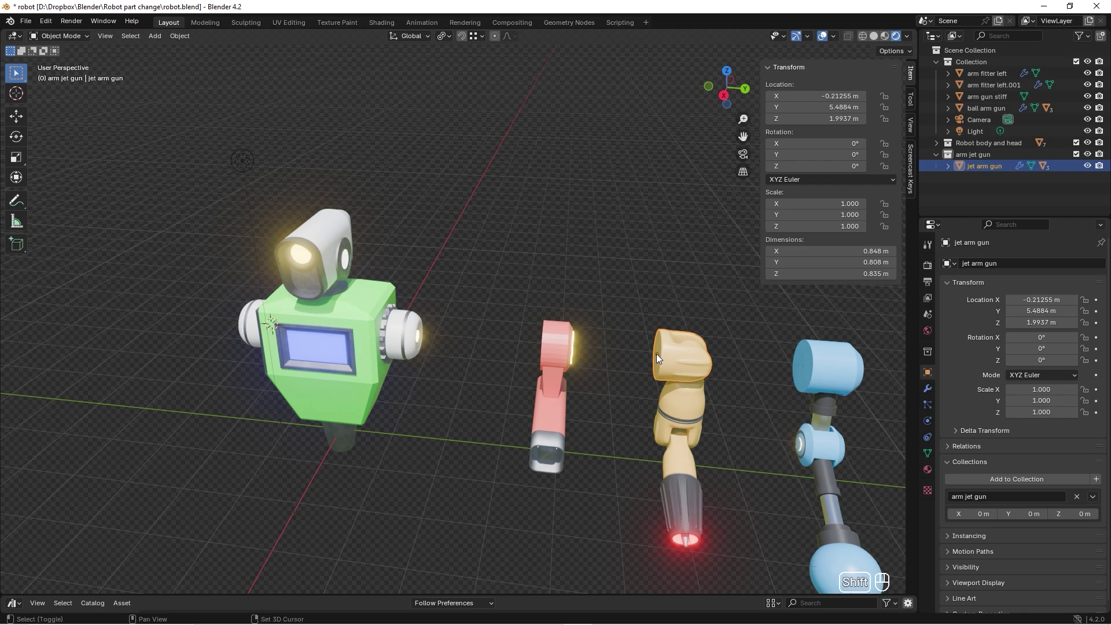
pyautogui.hotkey('shift', 's')
pyautogui.click(660, 416)
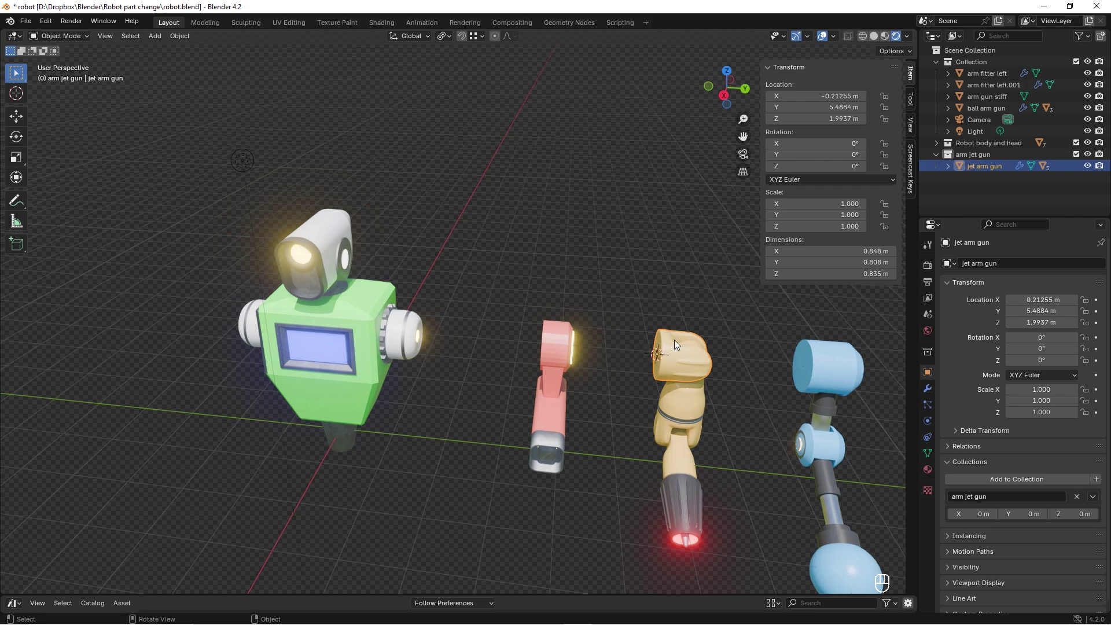
pyautogui.click(1093, 496)
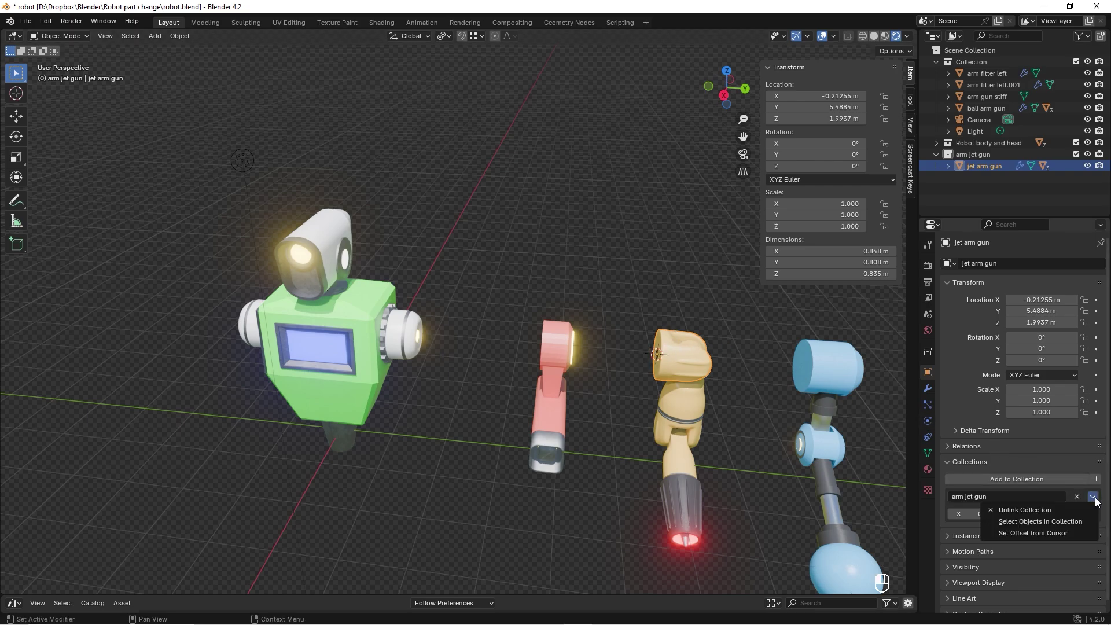
pyautogui.click(1045, 532)
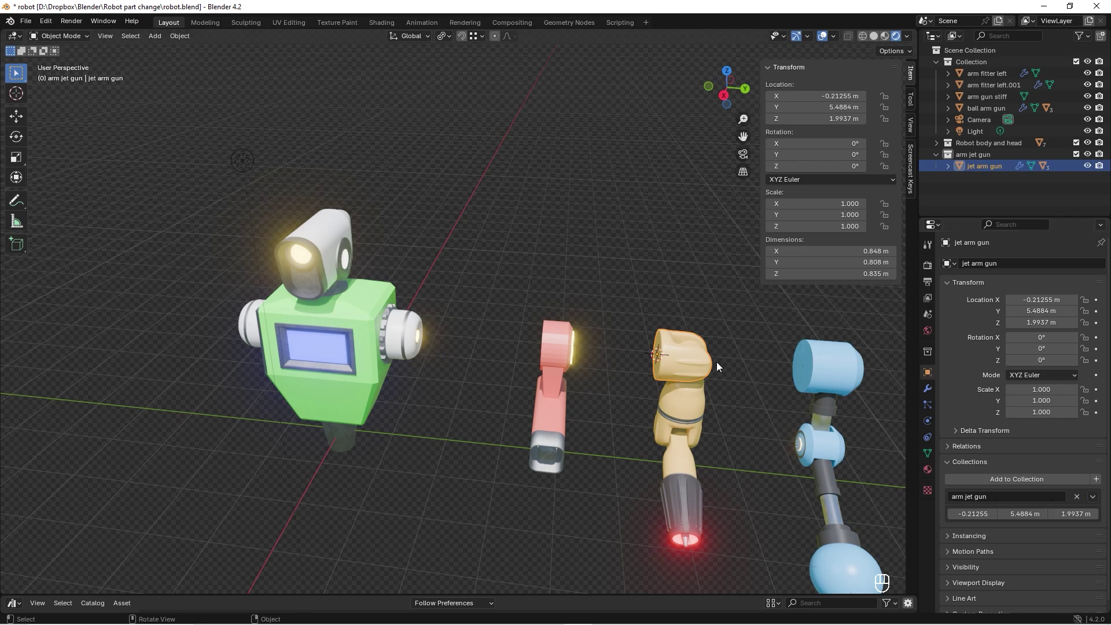
# - Add a collection instance of arm jet gun and move it by about -1.20, -1.13 and 2.87 m
pyautogui.click(690, 302)
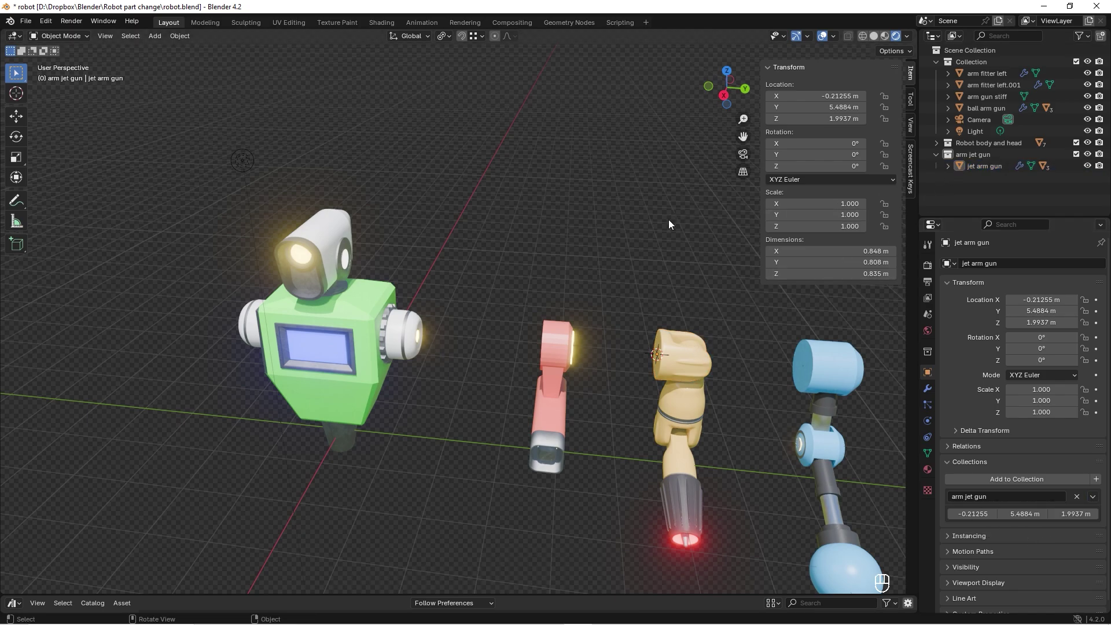
pyautogui.hotkey('shift', 'a')
pyautogui.moveTo(662, 269)
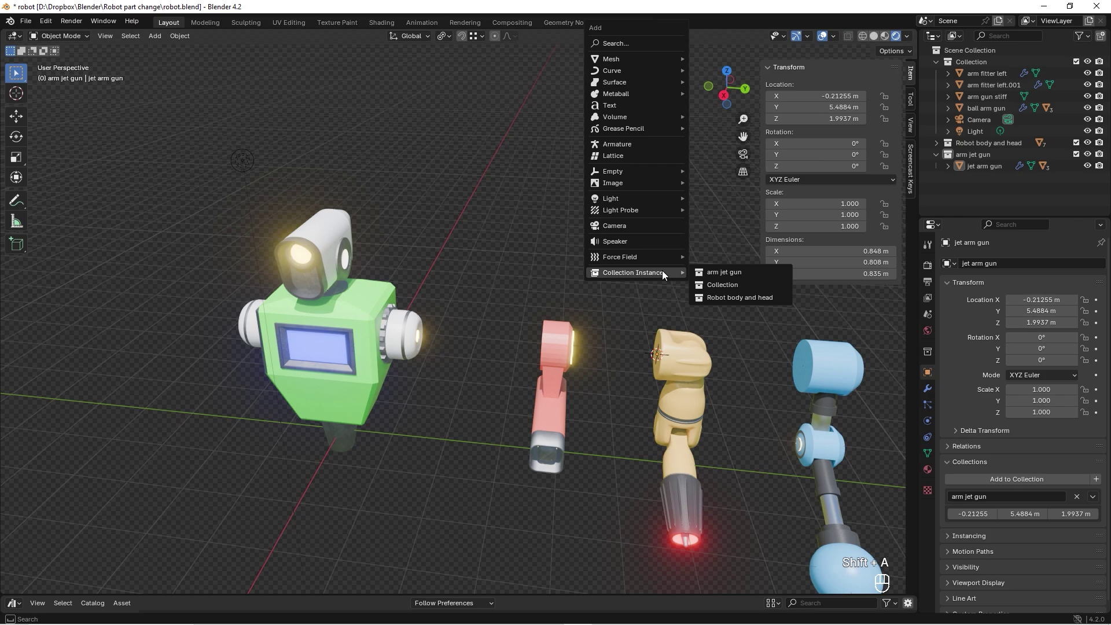
pyautogui.click(730, 267)
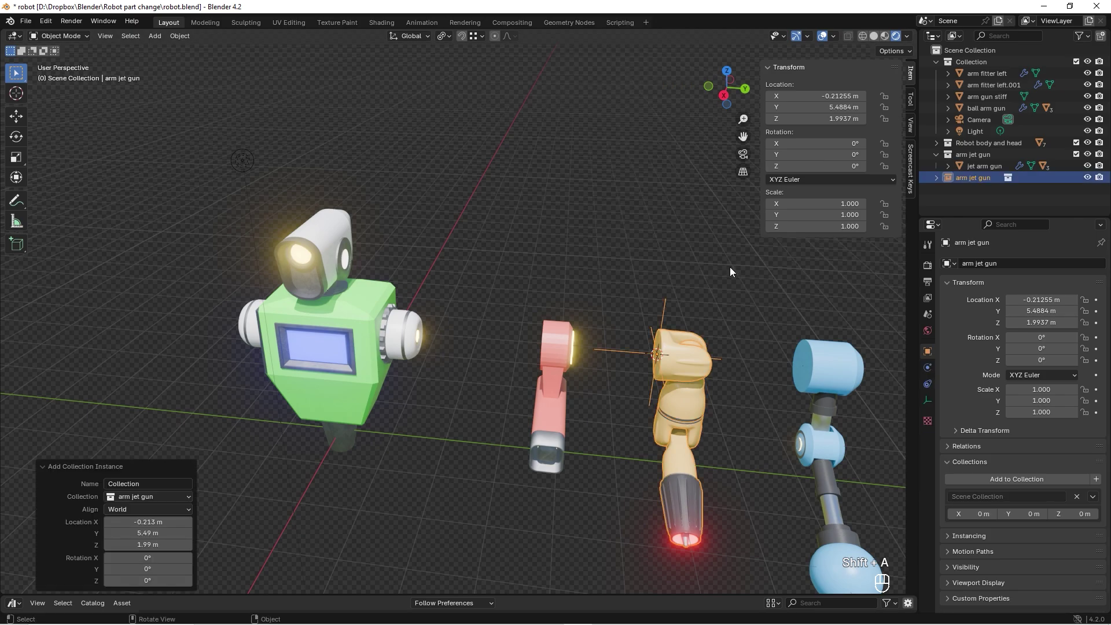
pyautogui.press('g')
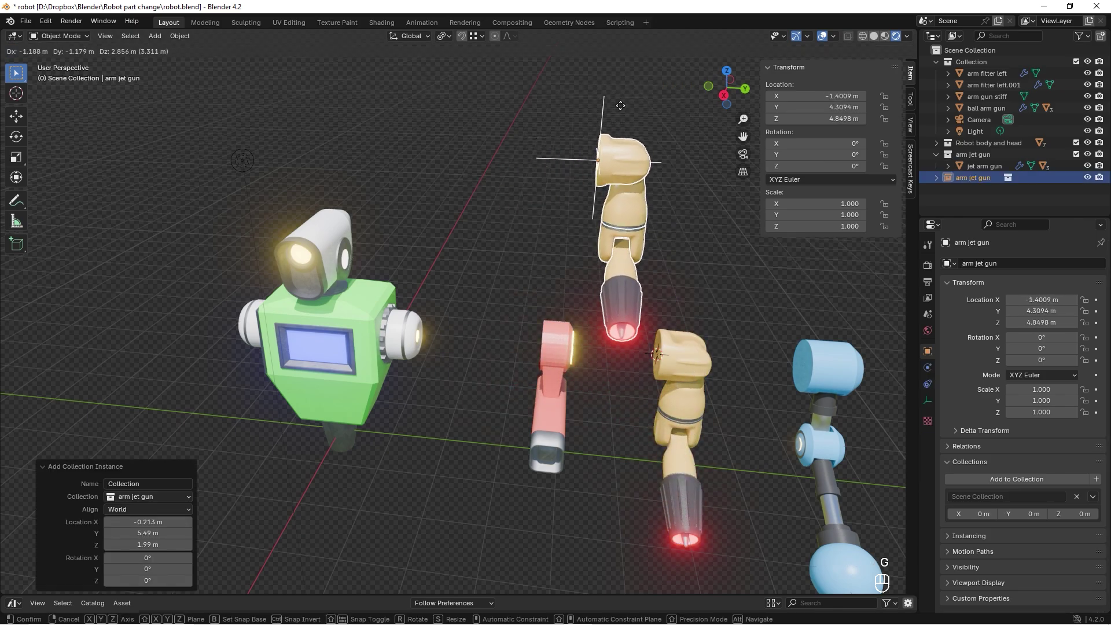
pyautogui.click(622, 104)
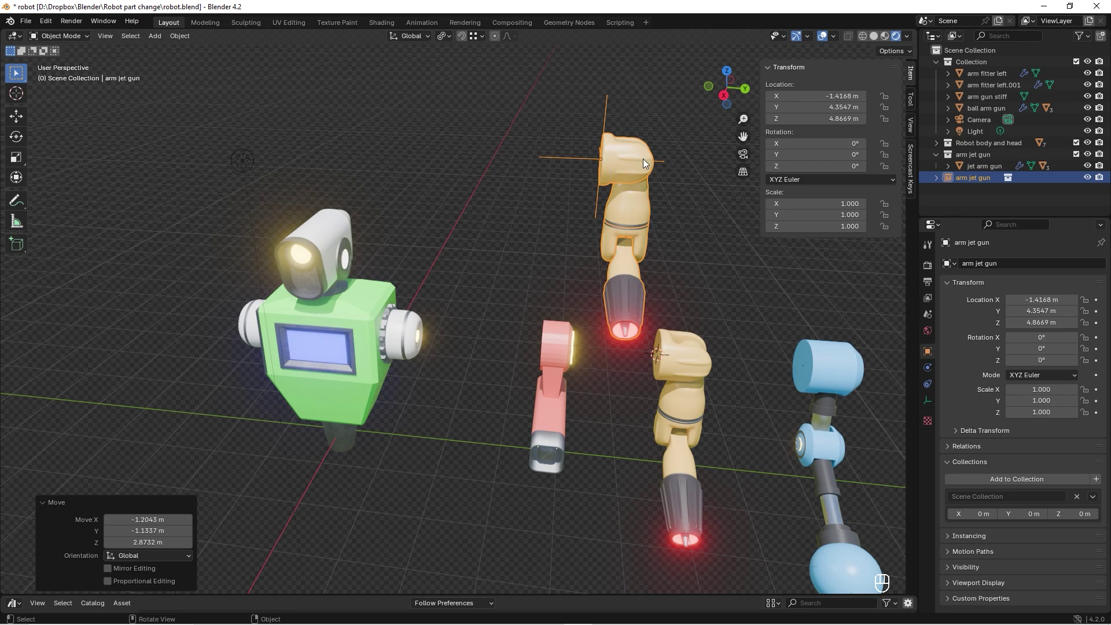
# - Rotate the original jet gun's forearm cylinder by about 179° to test the instance, and undo the rotation
pyautogui.click(688, 470)
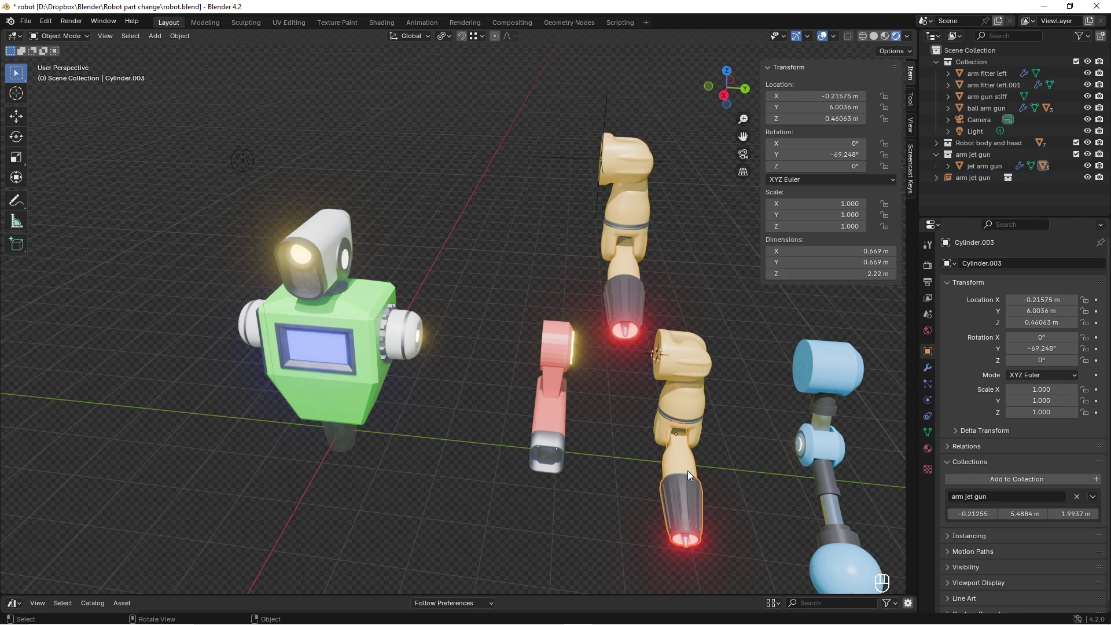
pyautogui.press('r')
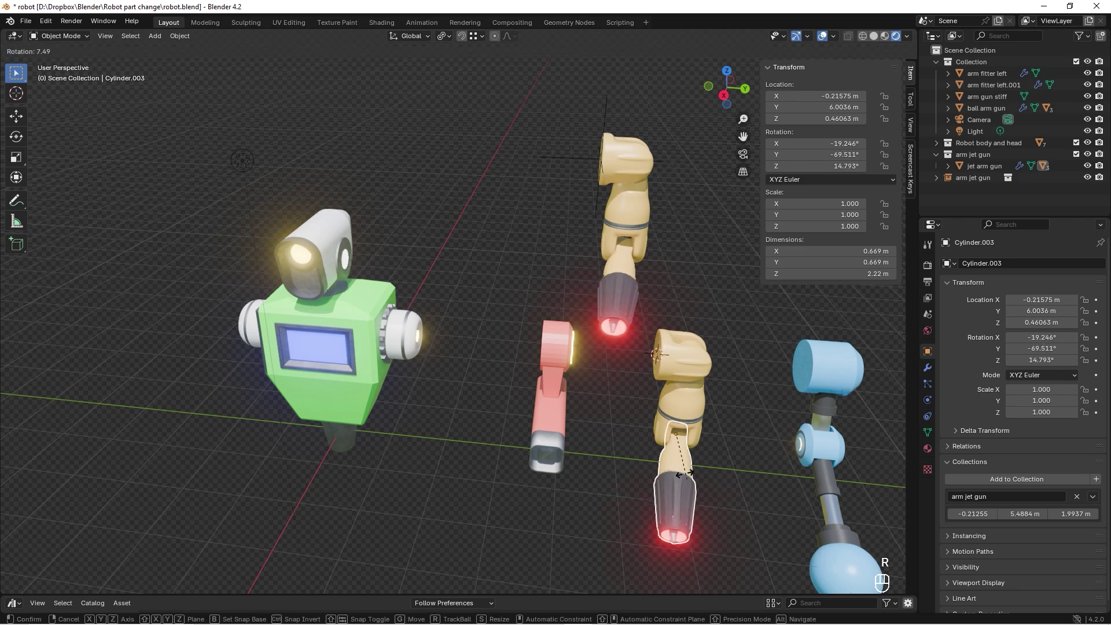
pyautogui.click(637, 378)
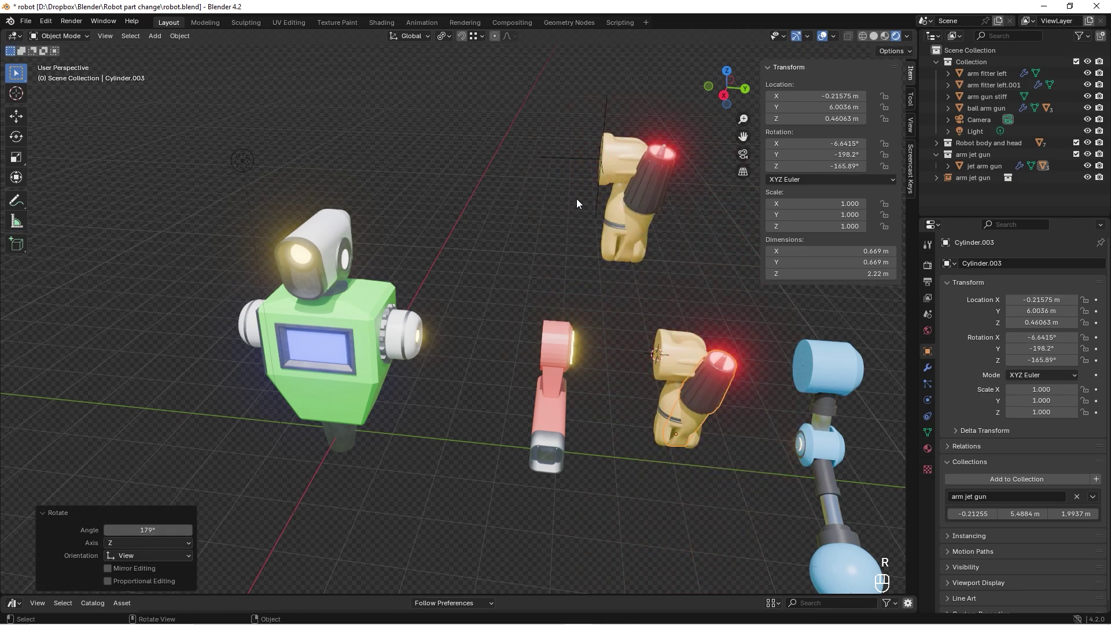
pyautogui.hotkey('ctrl', 'z')
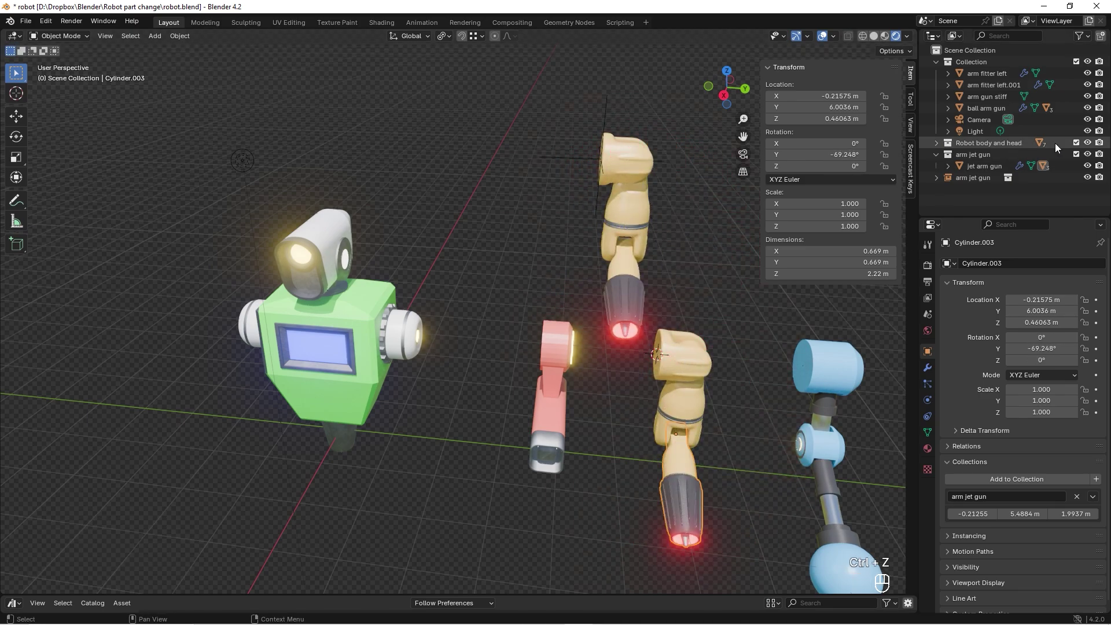
# - Hide the original arm jet gun collection in the viewport
pyautogui.click(1087, 154)
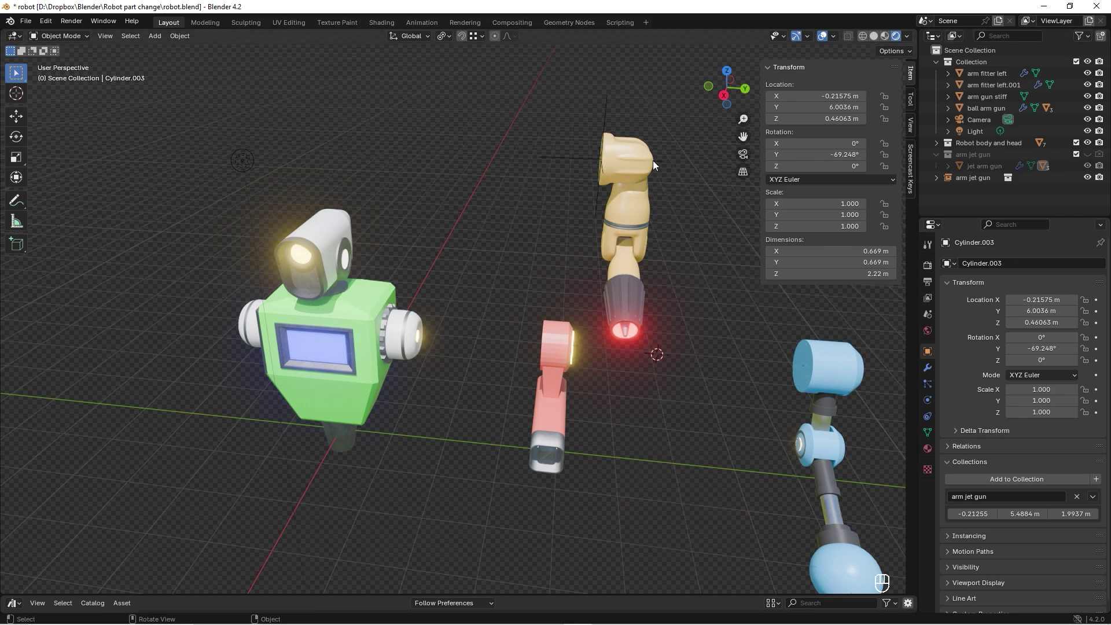
# - Try Link Object Data and Link Instance Collection from the jet gun instance to the left arm fitter, and revert the attempts
pyautogui.click(415, 336)
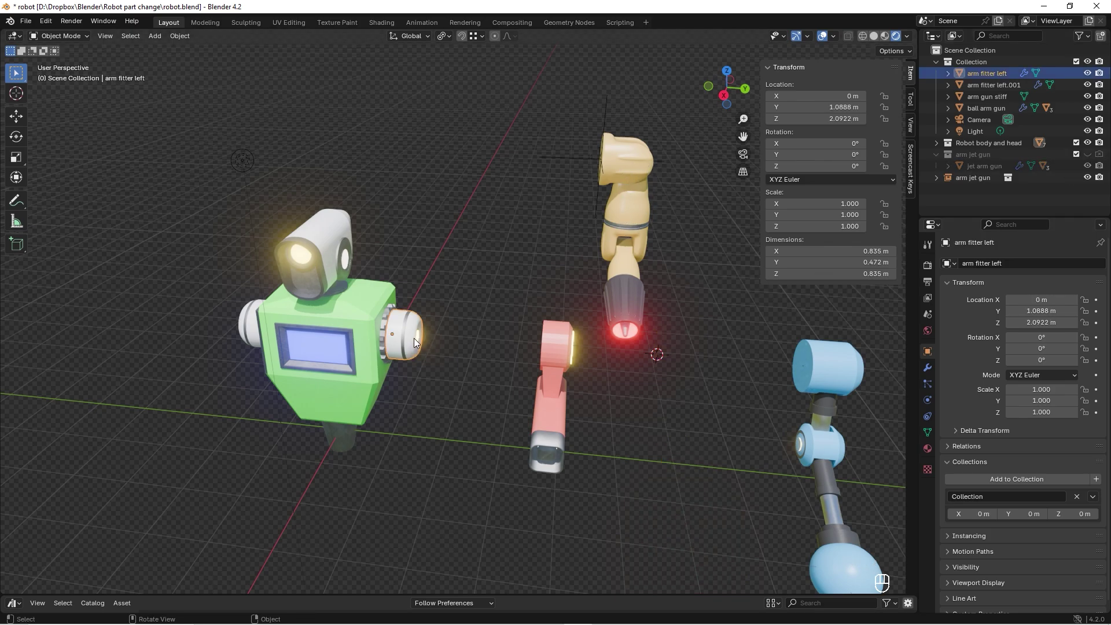
pyautogui.keyDown('shift'); pyautogui.click(633, 161); pyautogui.keyUp('shift')
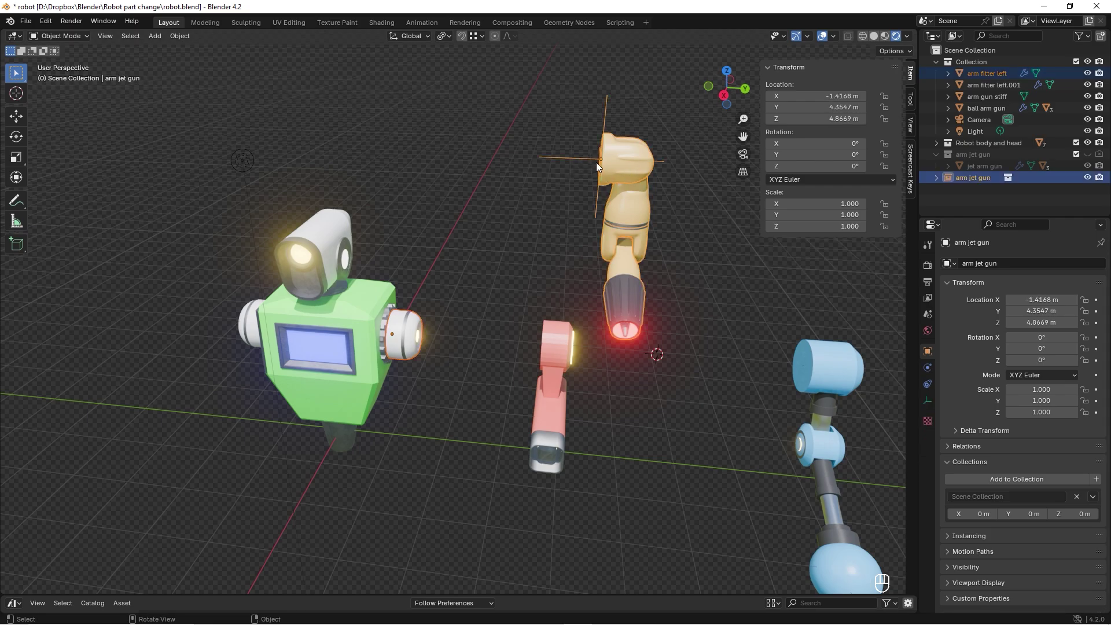
pyautogui.hotkey('ctrl', 'l')
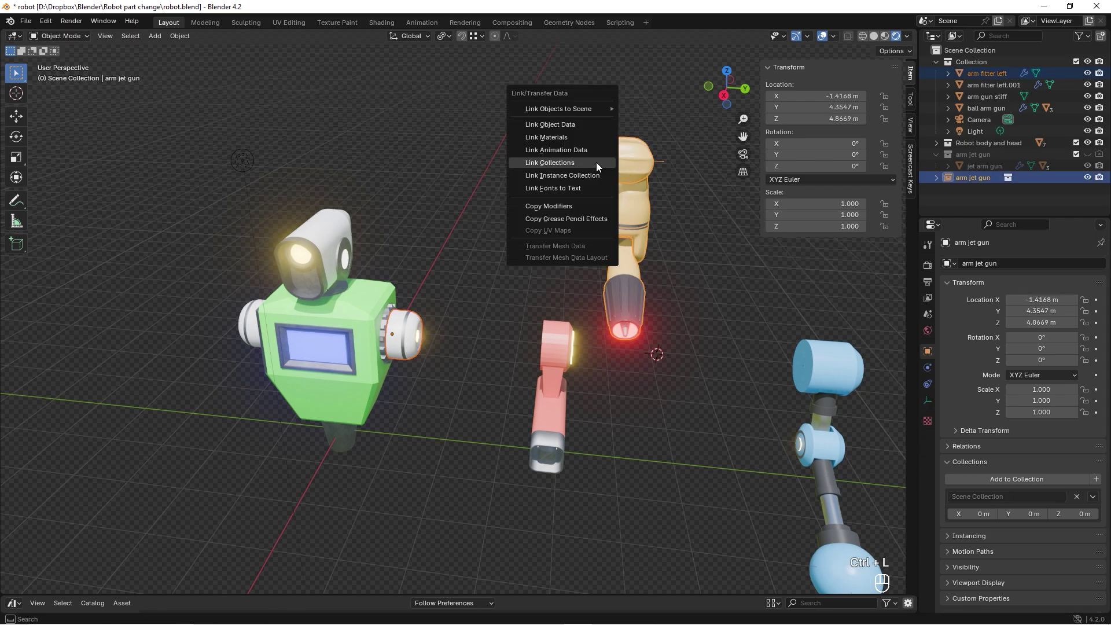
pyautogui.click(567, 125)
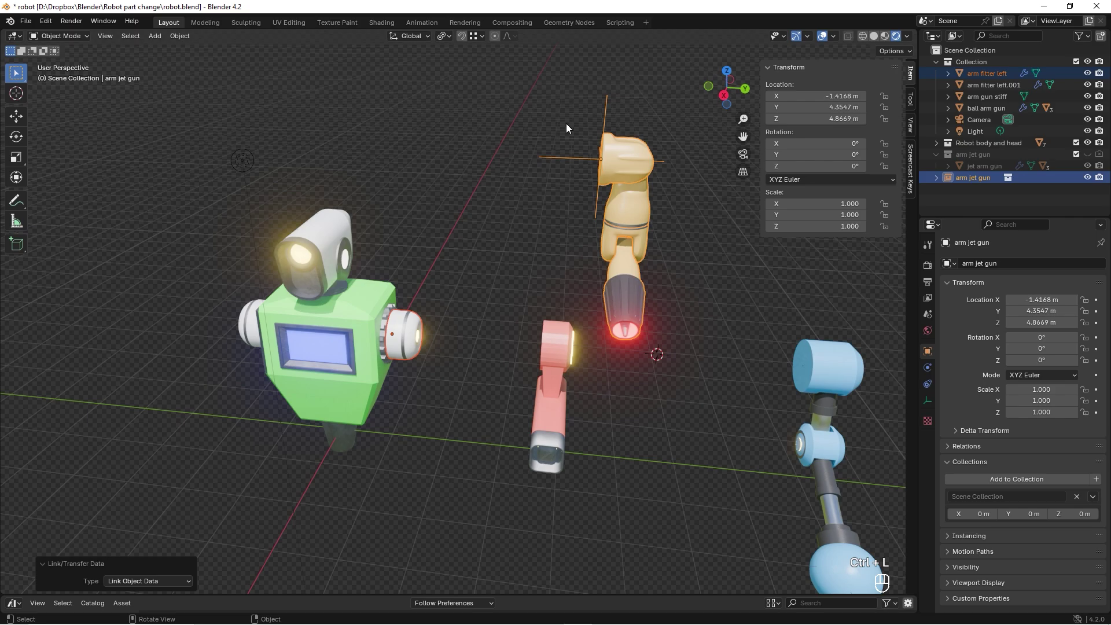
pyautogui.hotkey('ctrl', 'l')
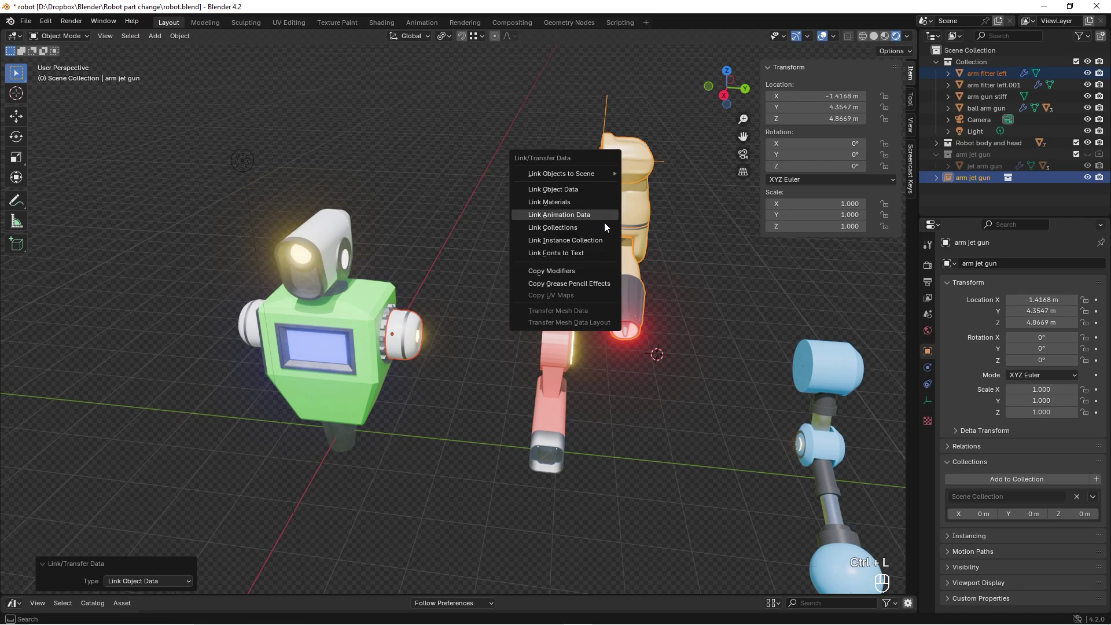
pyautogui.click(539, 242)
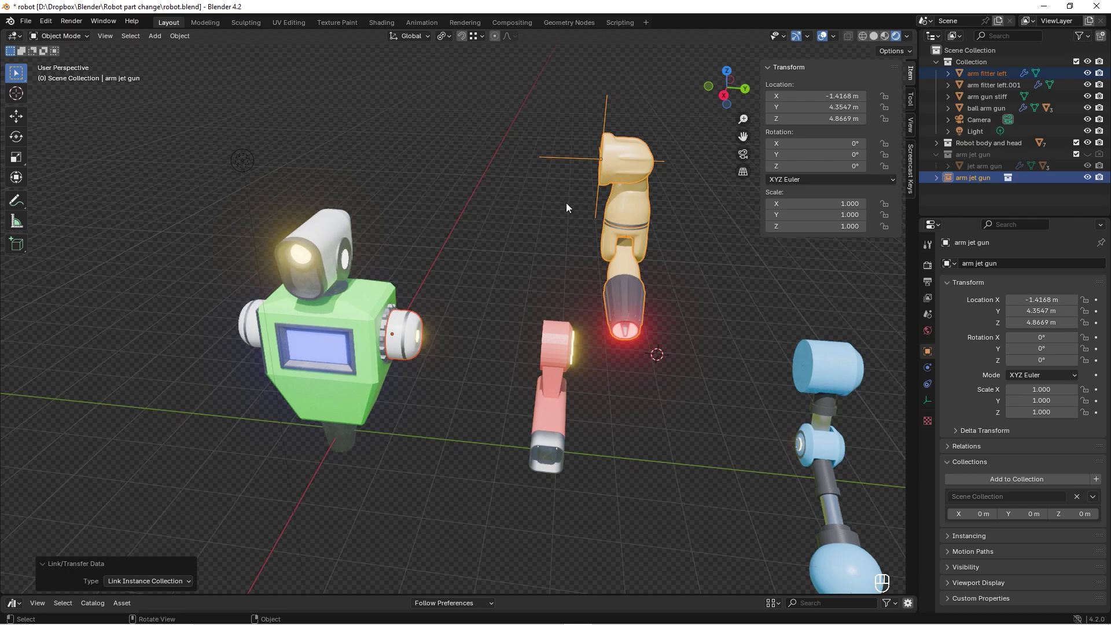
pyautogui.hotkey('ctrl', 'z')
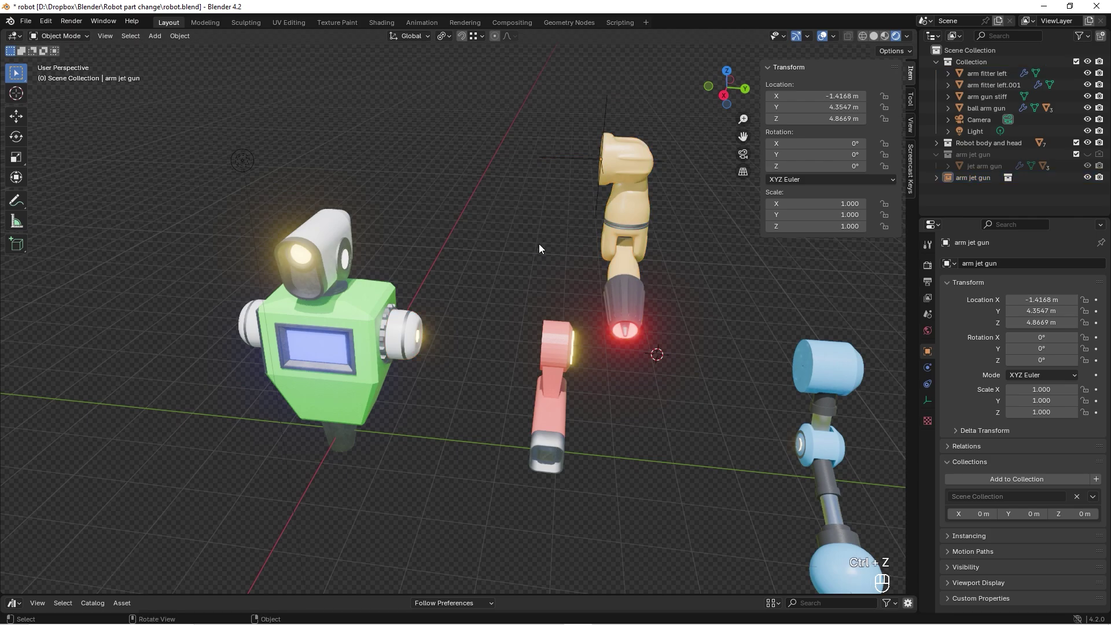
# - Set the Arm fitter left collection's offset from the 3D cursor at the left arm fitter
pyautogui.click(414, 335)
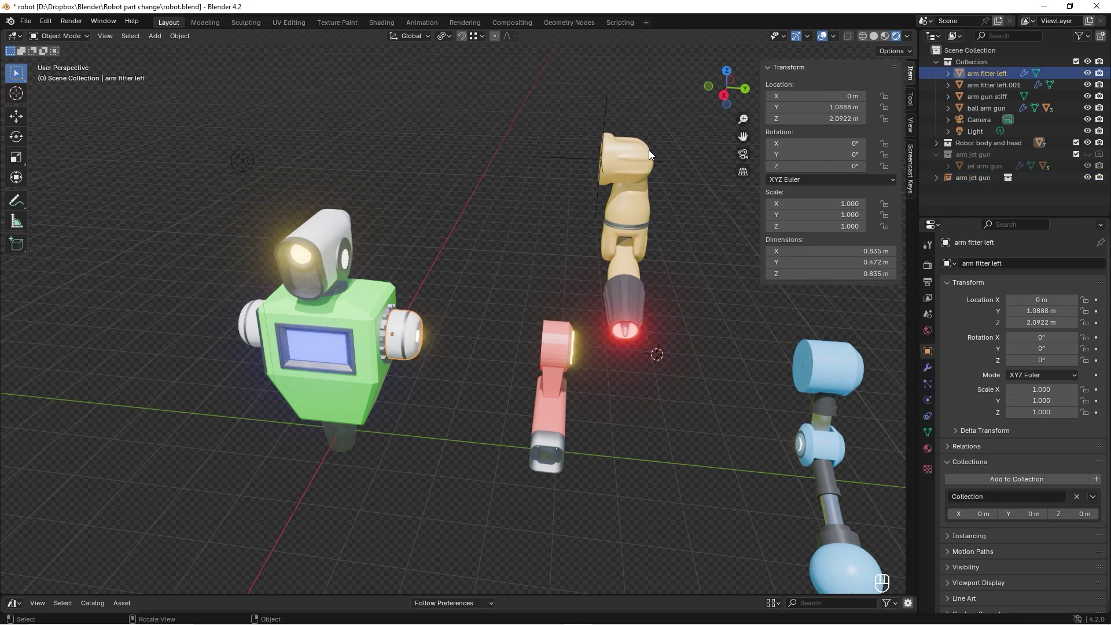
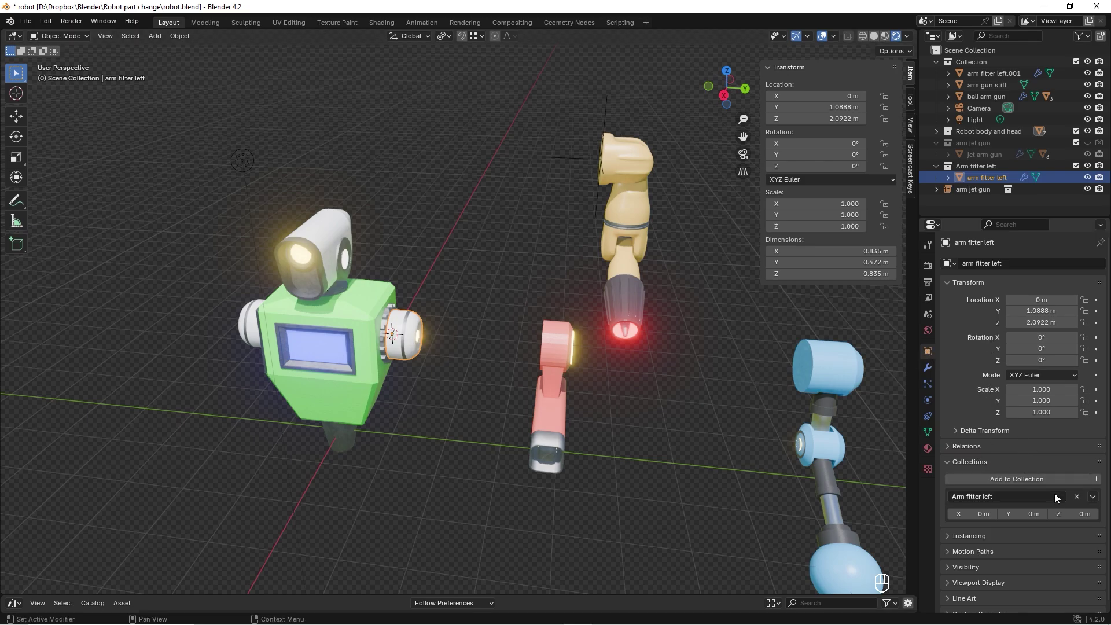
pyautogui.click(1092, 497)
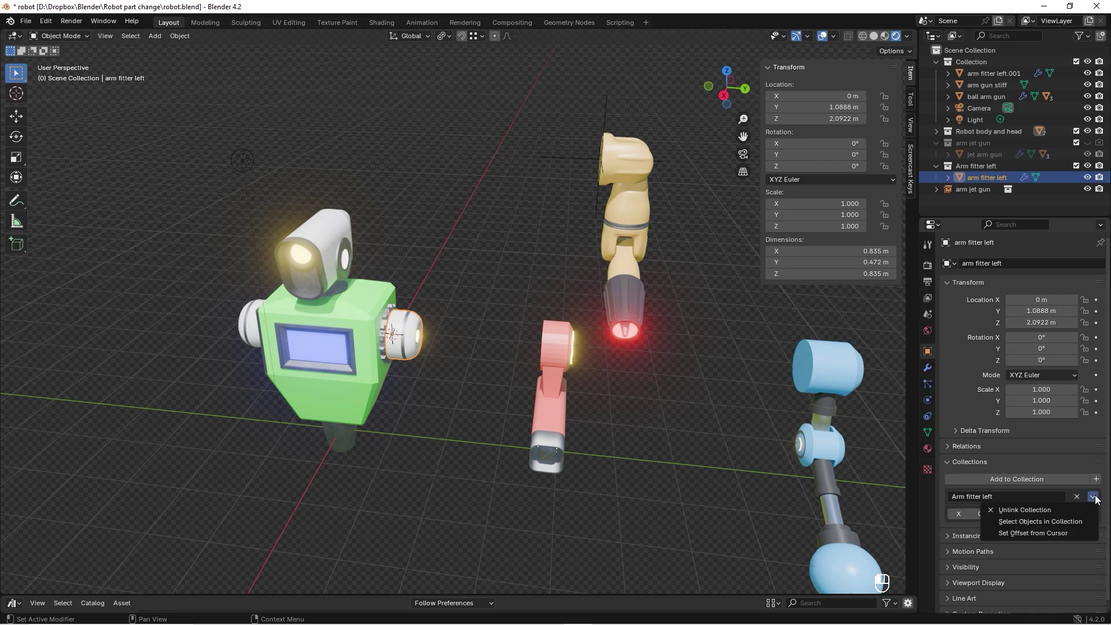
pyautogui.click(1045, 532)
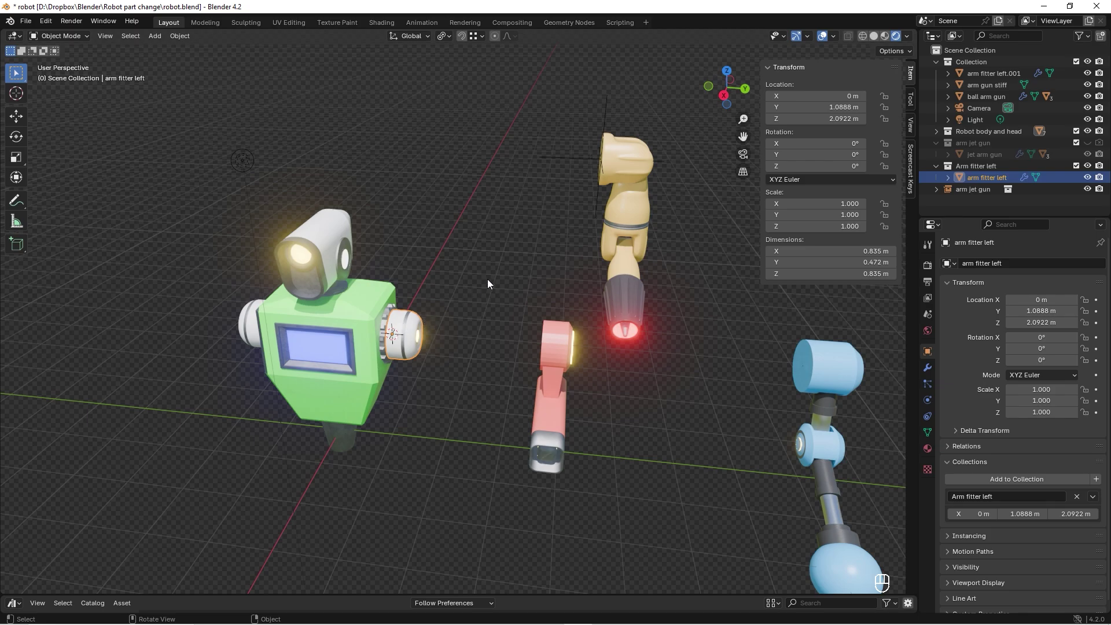
# - Add a collection instance of Arm fitter left at the 3D cursor and hide the original Arm fitter left collection
pyautogui.hotkey('shift', 'a')
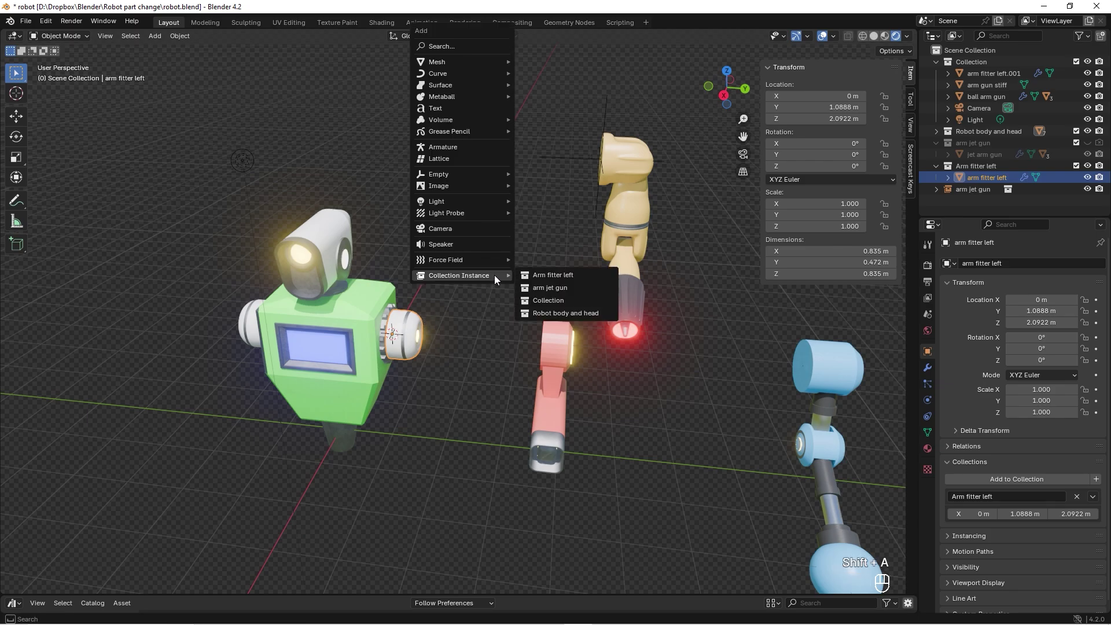
pyautogui.click(565, 279)
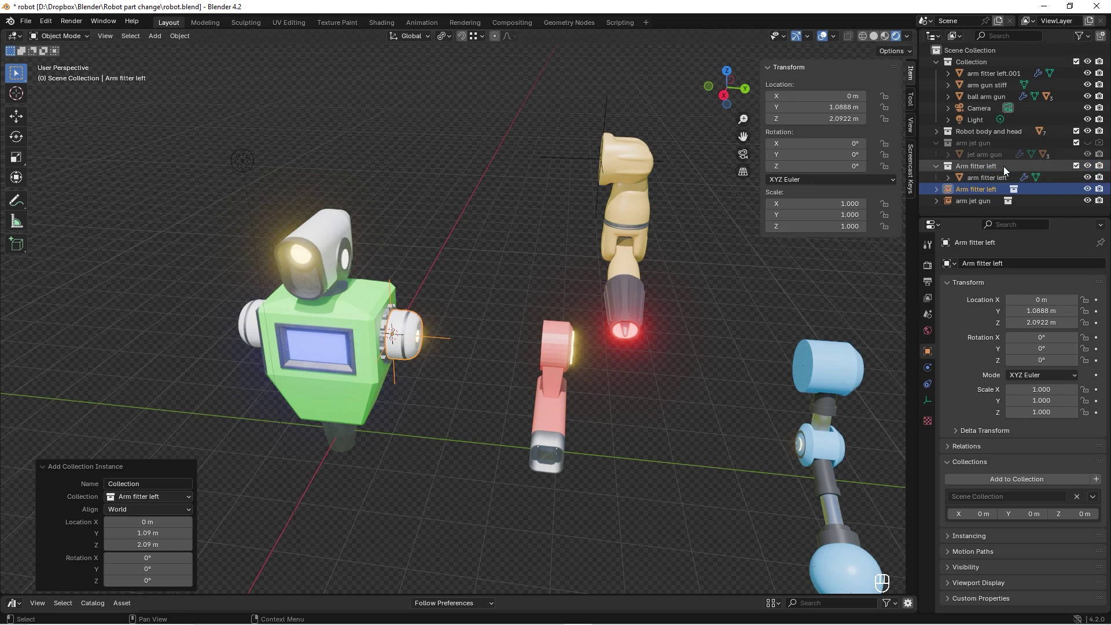
pyautogui.click(1086, 166)
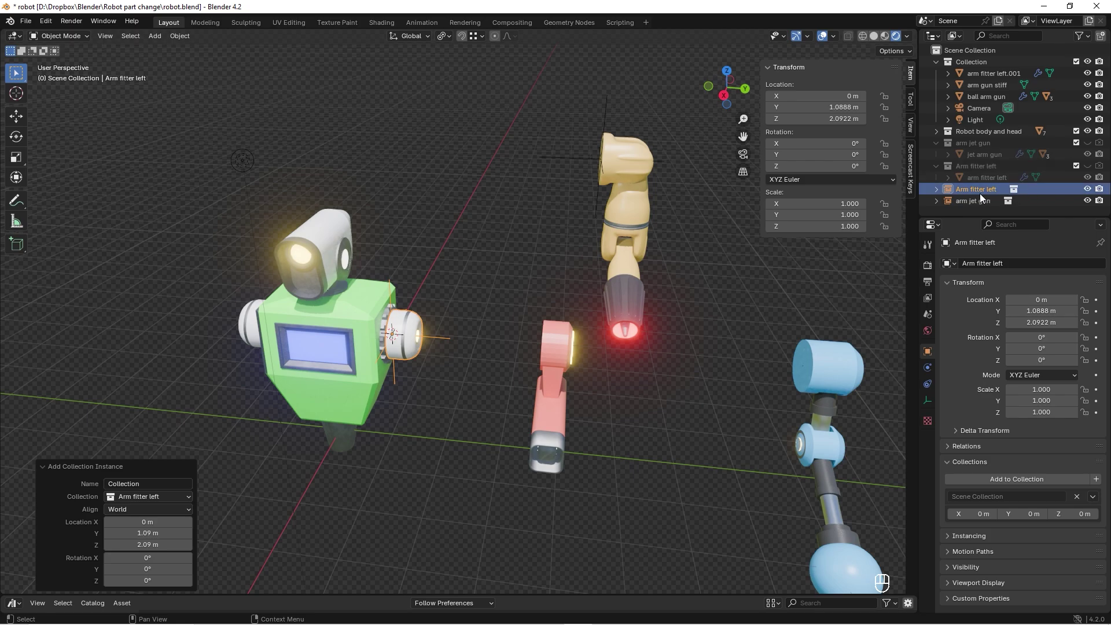
# - Link the arm jet gun's instance collection to the Arm fitter left instance on the robot's shoulder
pyautogui.click(507, 268)
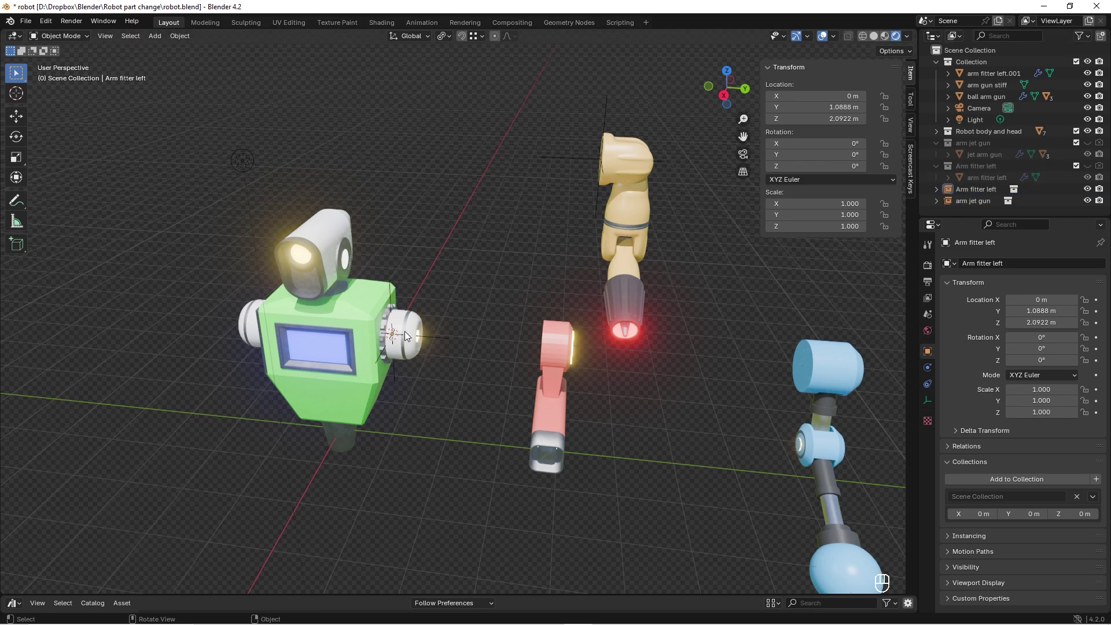
pyautogui.click(414, 325)
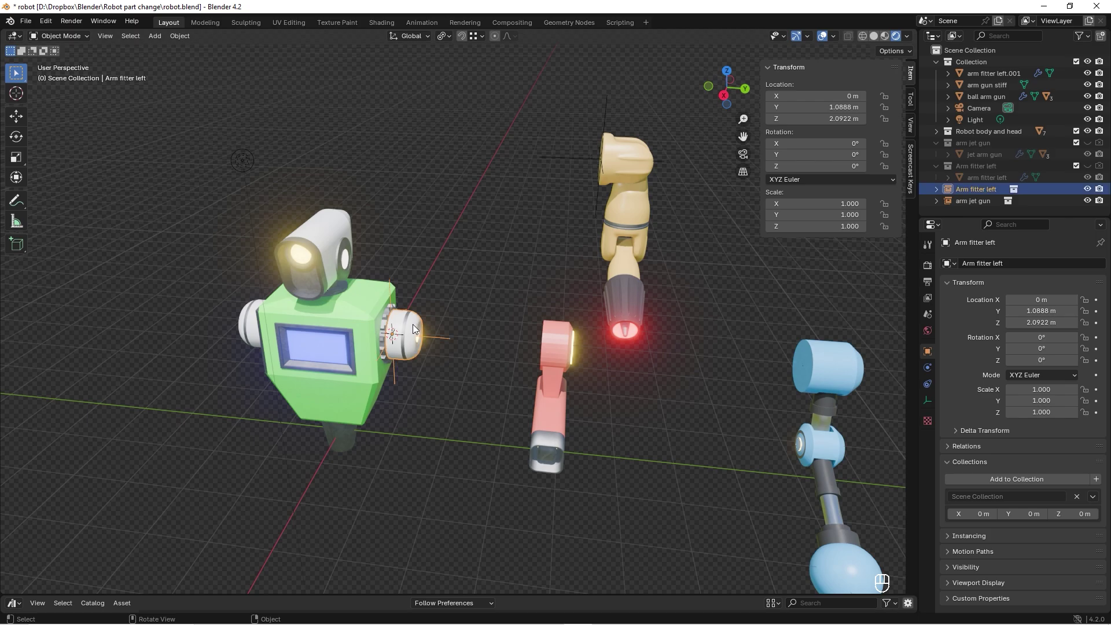
pyautogui.keyDown('shift'); pyautogui.click(630, 165); pyautogui.keyUp('shift')
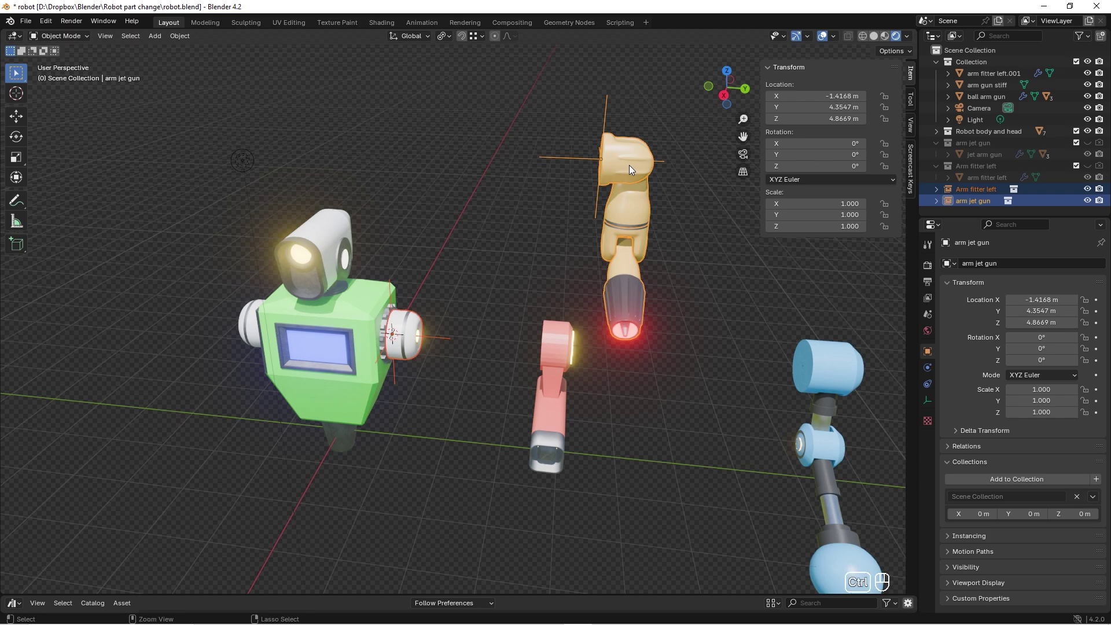
pyautogui.hotkey('ctrl', 'l')
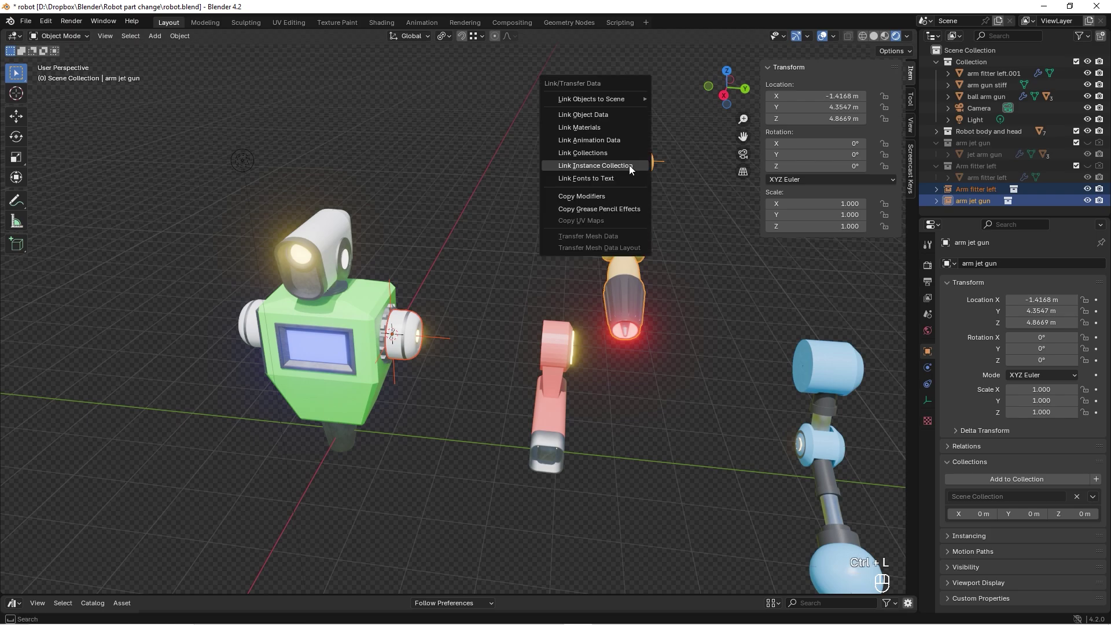
pyautogui.click(630, 168)
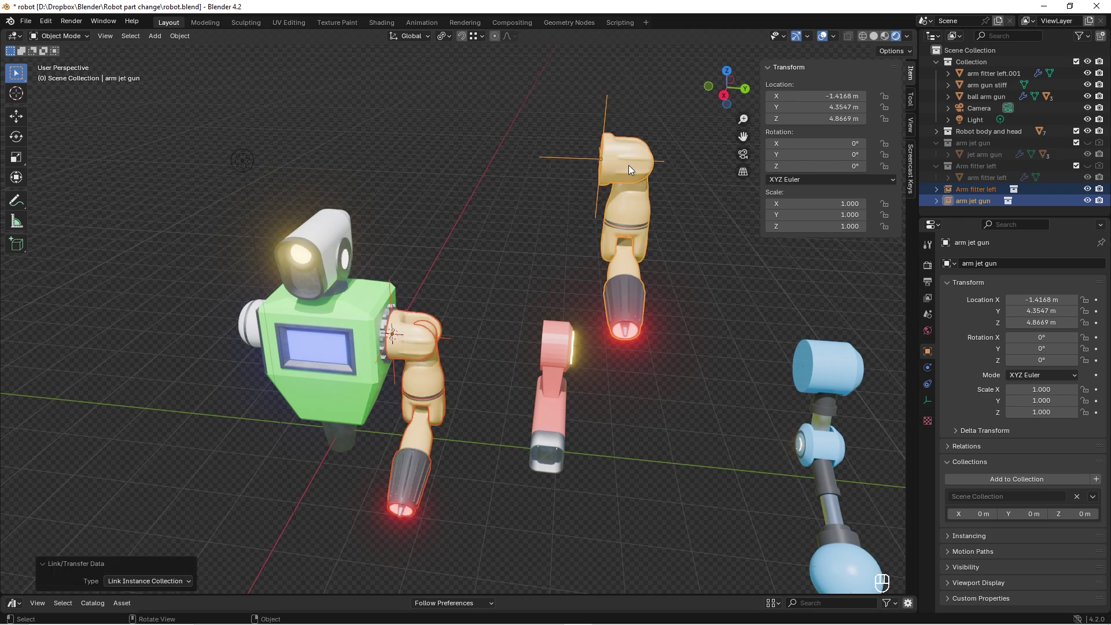
pyautogui.click(506, 261)
# - Delete the separate arm jet gun instance standing beside the robot
pyautogui.moveTo(505, 273); pyautogui.dragTo(523, 303, button='middle')
pyautogui.click(595, 151)
pyautogui.press('Delete')
# - Enlarge the asset browser and show the Robot parts catalog
pyautogui.moveTo(577, 596); pyautogui.dragTo(102, 466)
pyautogui.scroll(-1, 41, 491)
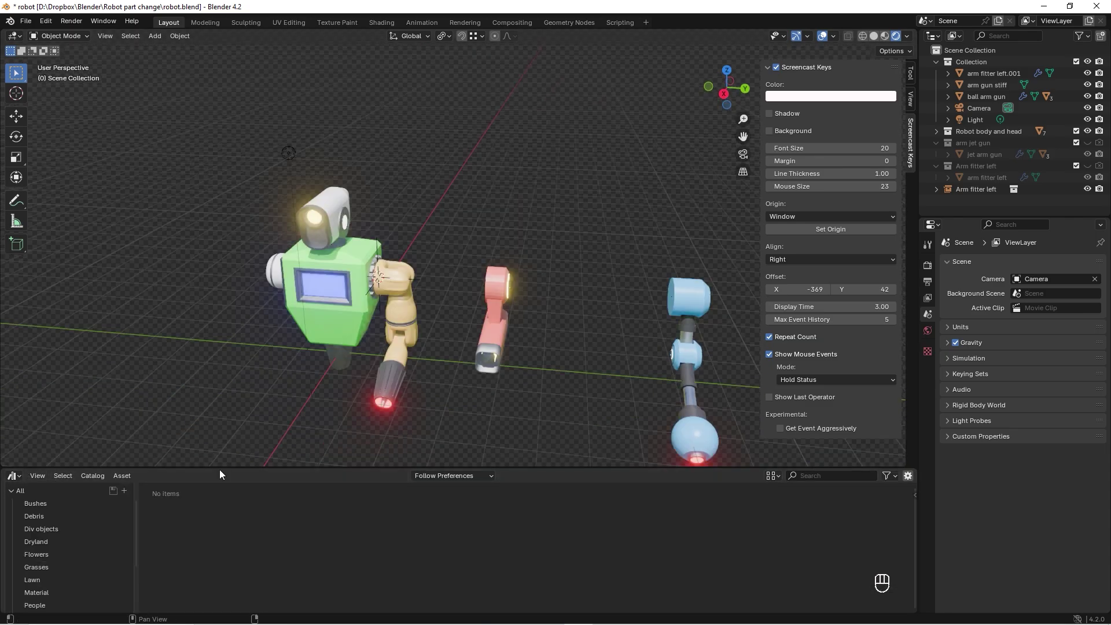
pyautogui.moveTo(220, 468); pyautogui.dragTo(219, 447)
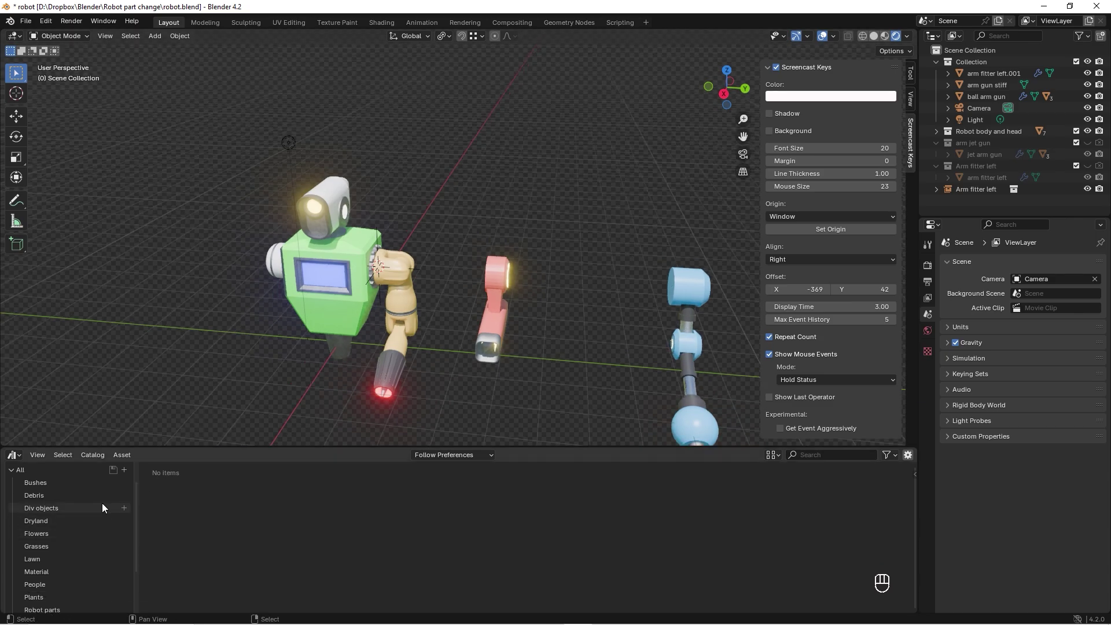
pyautogui.scroll(-3, 102, 503)
pyautogui.click(54, 548)
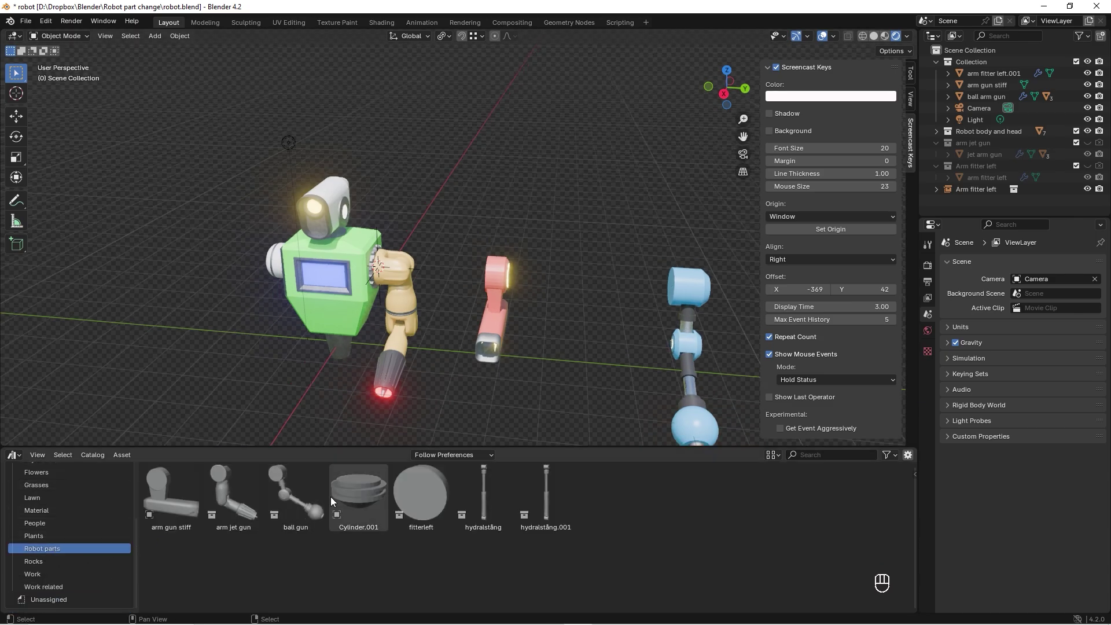
pyautogui.moveTo(318, 448); pyautogui.dragTo(318, 504)
# - Place the ball gun asset in the scene and link its instance collection to the robot's left arm instance
pyautogui.moveTo(303, 551); pyautogui.dragTo(612, 273)
pyautogui.click(406, 302)
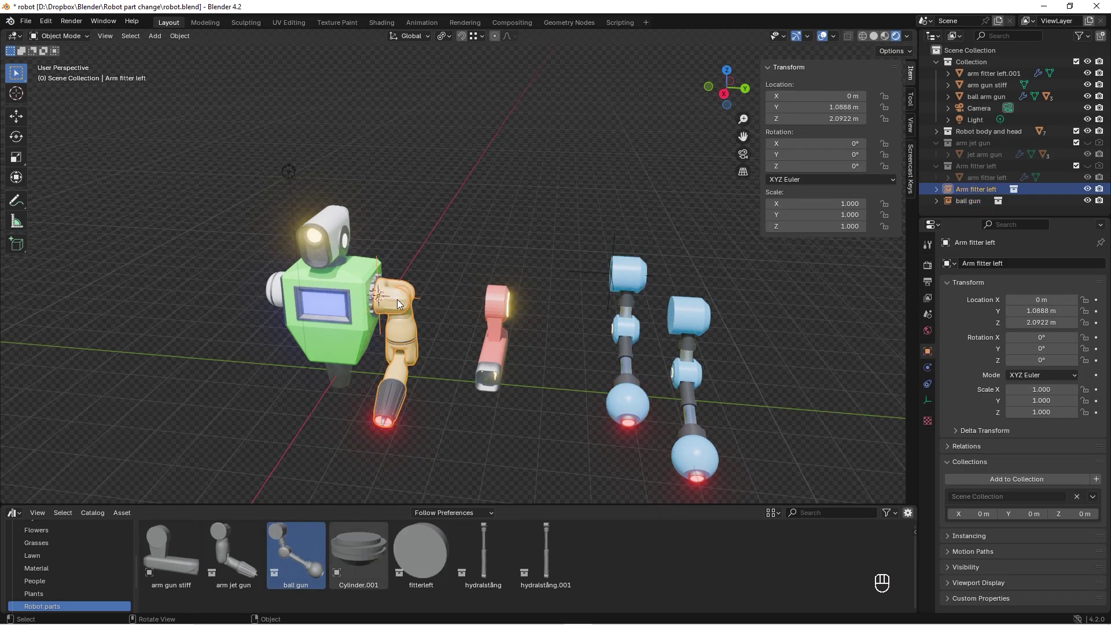
pyautogui.keyDown('shift'); pyautogui.click(631, 280); pyautogui.keyUp('shift')
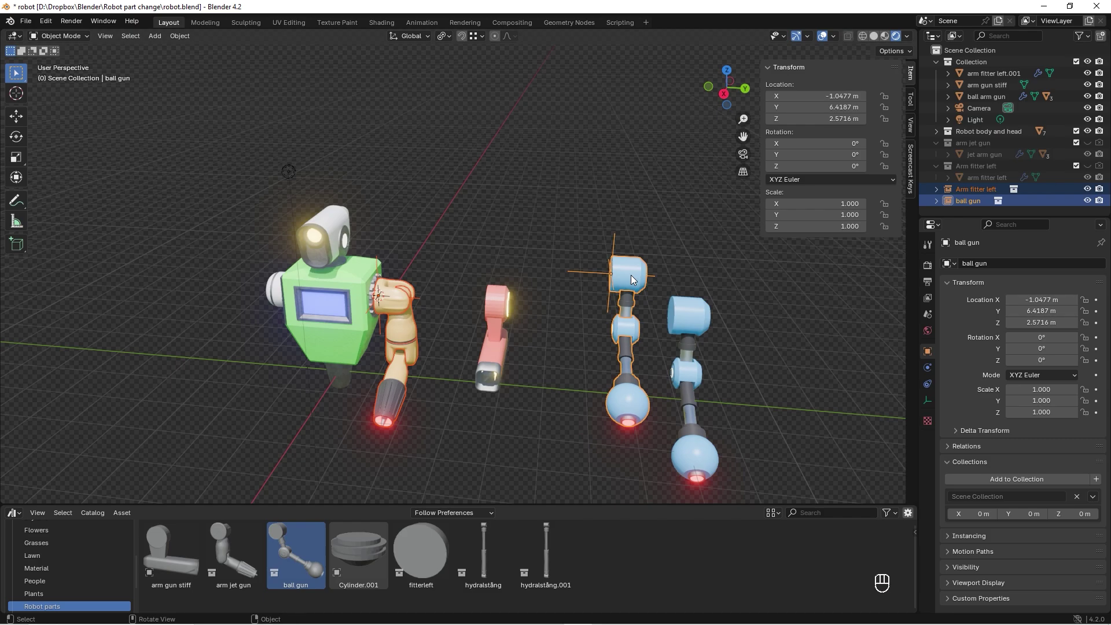
pyautogui.hotkey('ctrl', 'l')
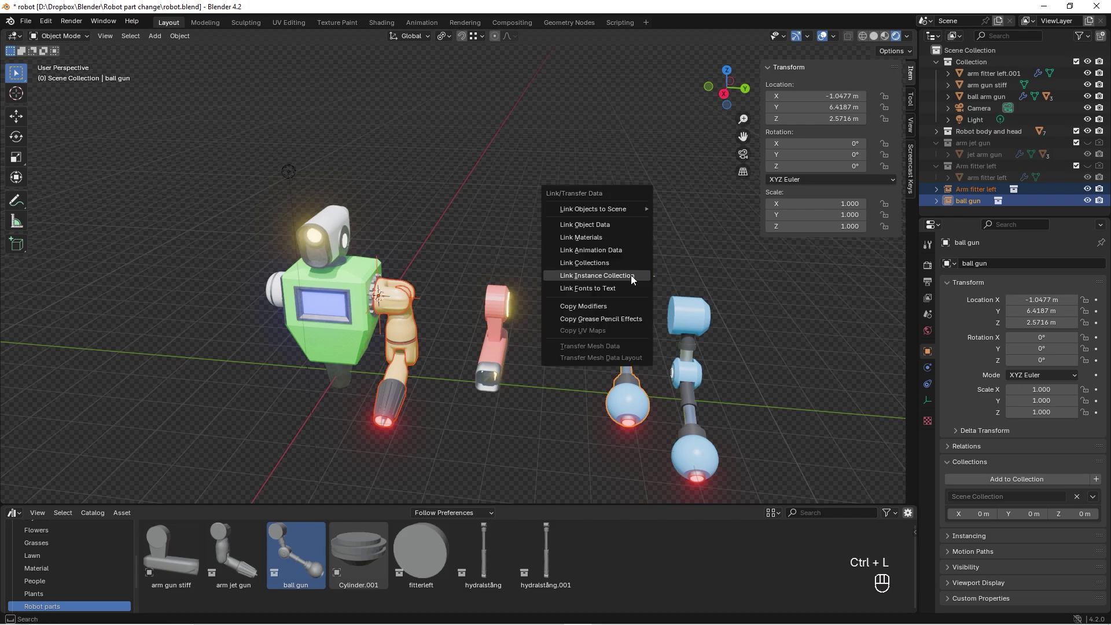
pyautogui.click(632, 280)
pyautogui.click(560, 258)
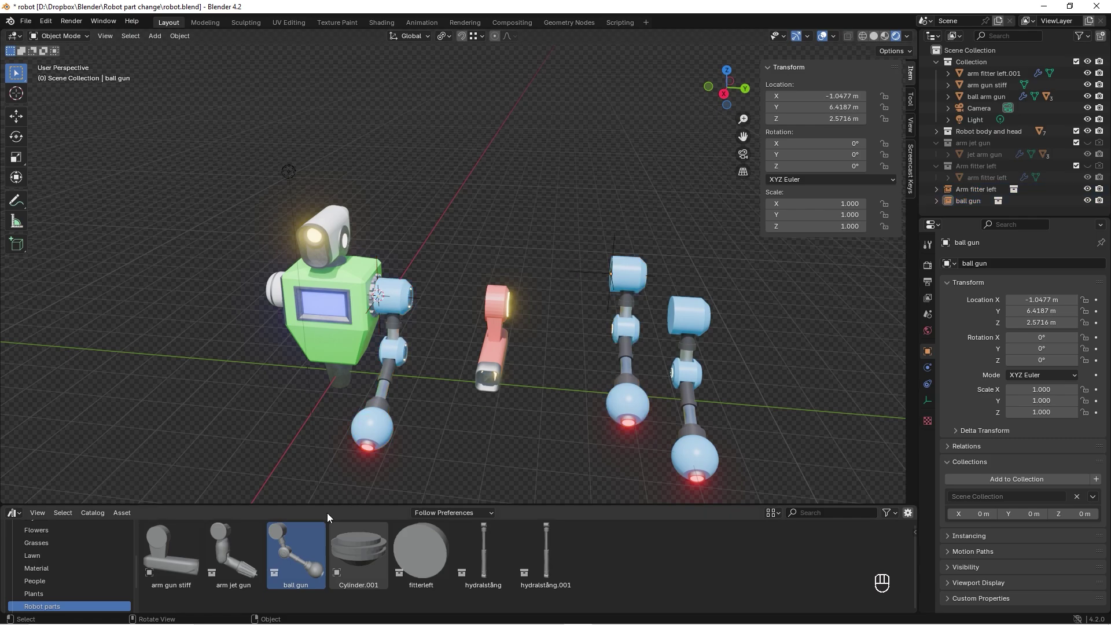
# - Place the arm jet gun asset in the scene and link its instance collection to the robot's left arm instance
pyautogui.moveTo(233, 553); pyautogui.dragTo(577, 216)
pyautogui.click(409, 293)
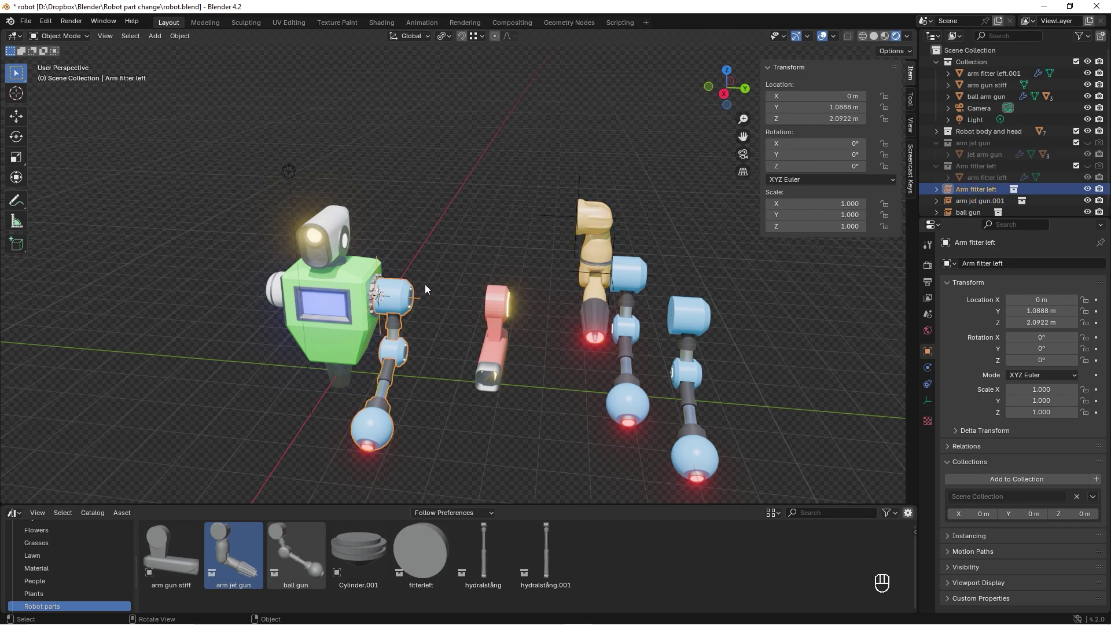
pyautogui.keyDown('shift'); pyautogui.click(607, 223); pyautogui.keyUp('shift')
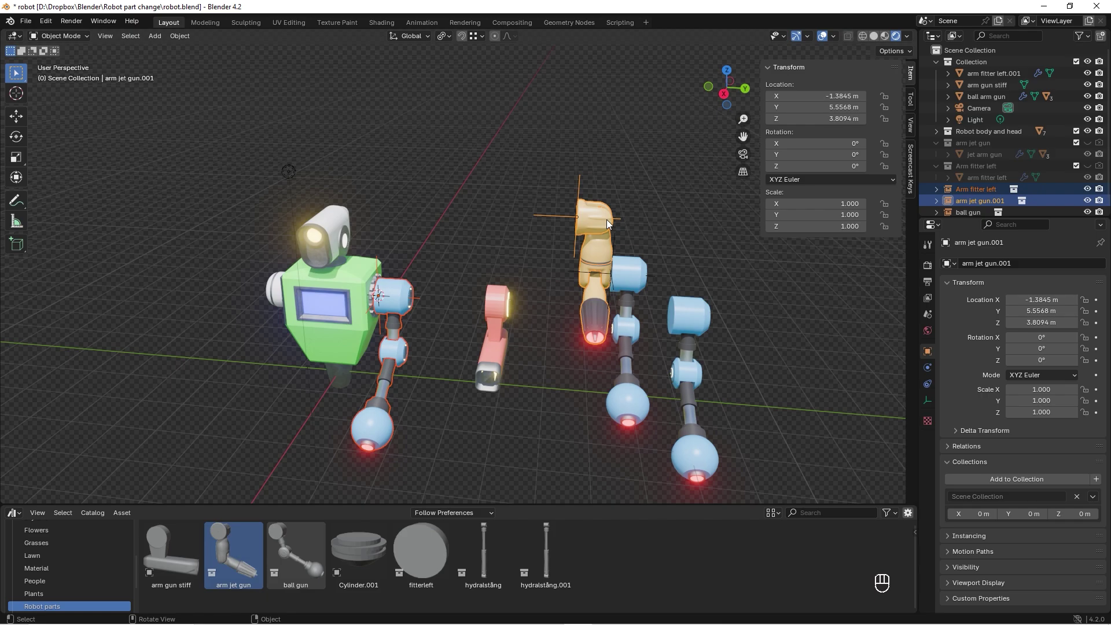
pyautogui.hotkey('ctrl', 'l')
pyautogui.click(607, 225)
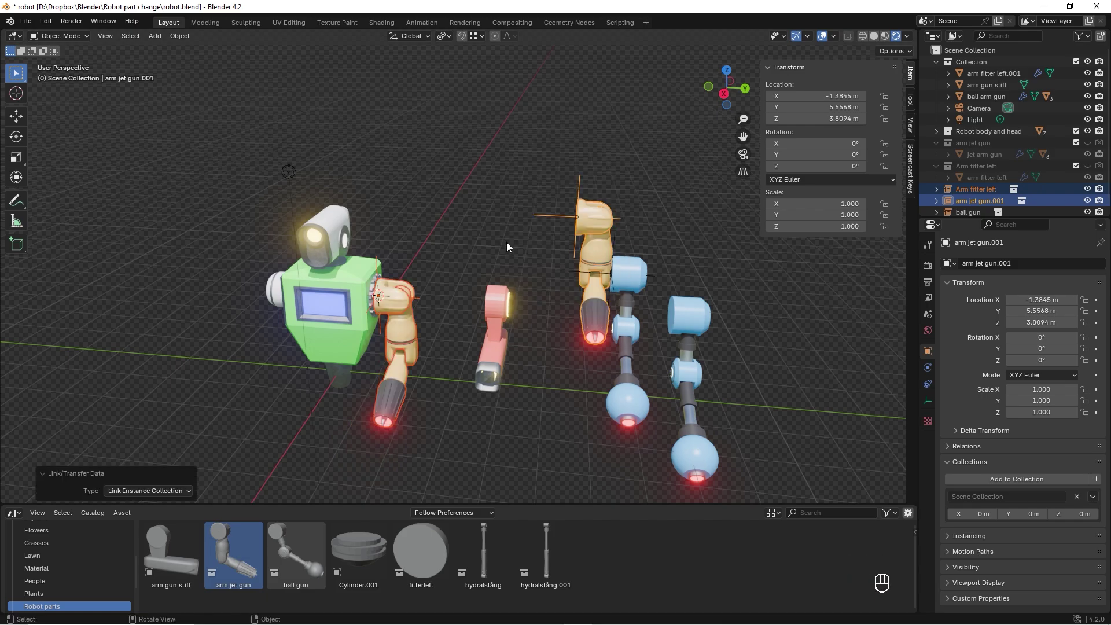